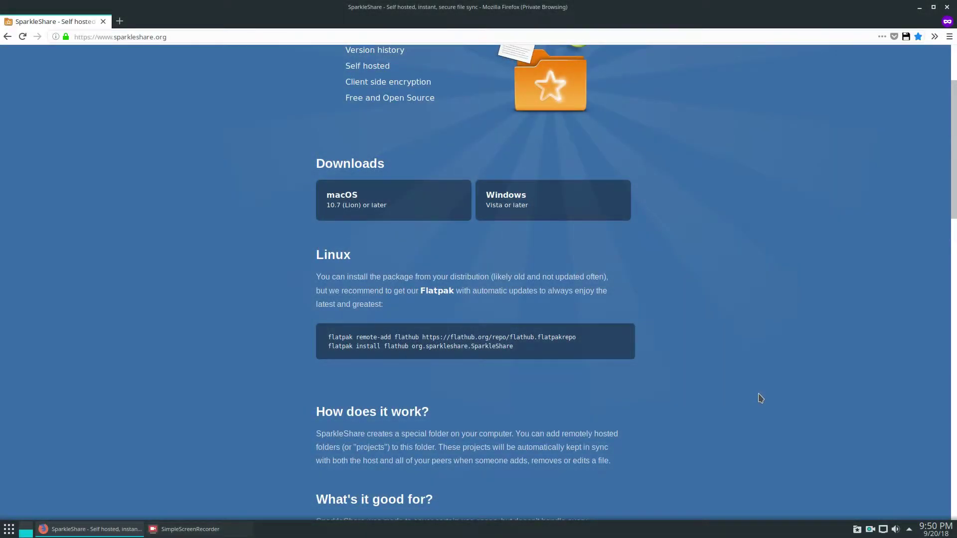
Step: Scroll sparkleshare.org to the top, check the SparkleShare tray menu, then minimize Firefox
scroll(760, 397, up, 4)
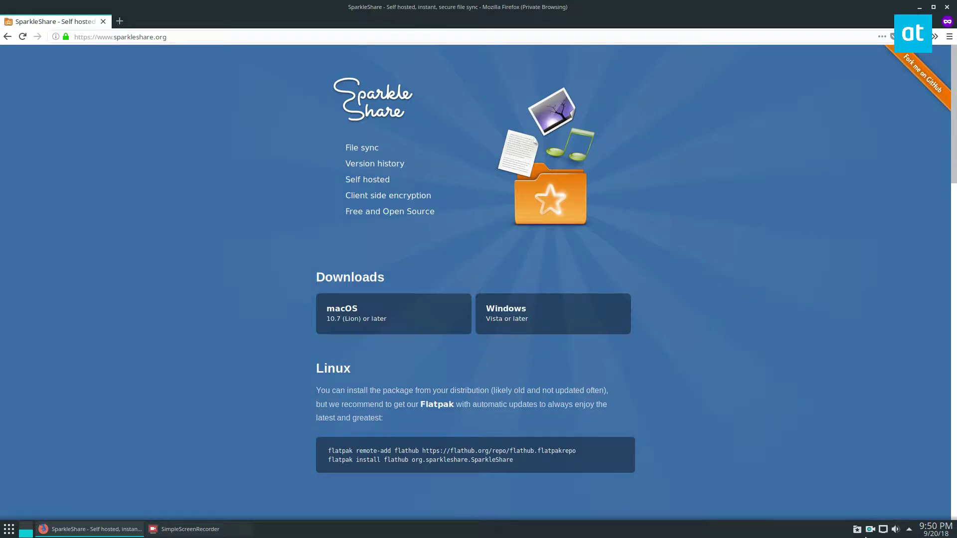
click(859, 531)
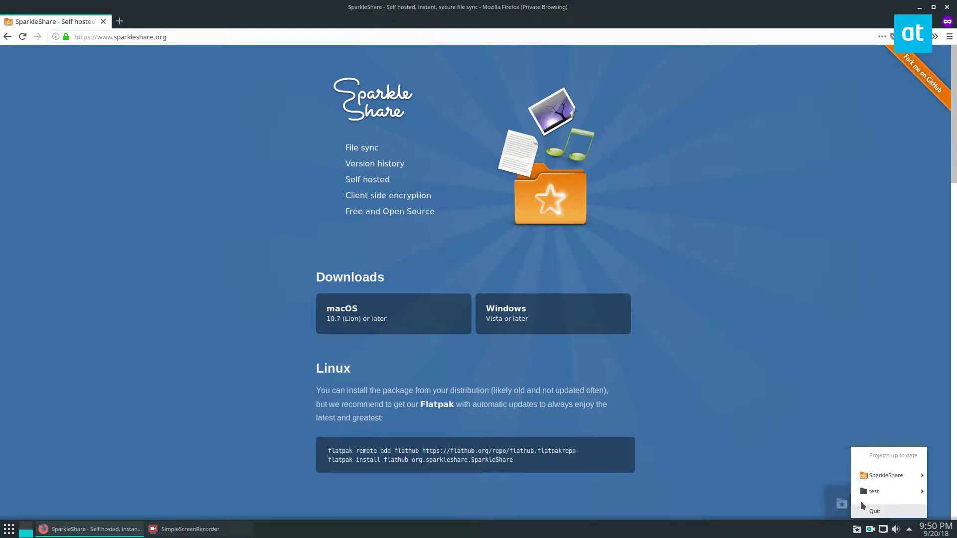
mouse_move(875, 478)
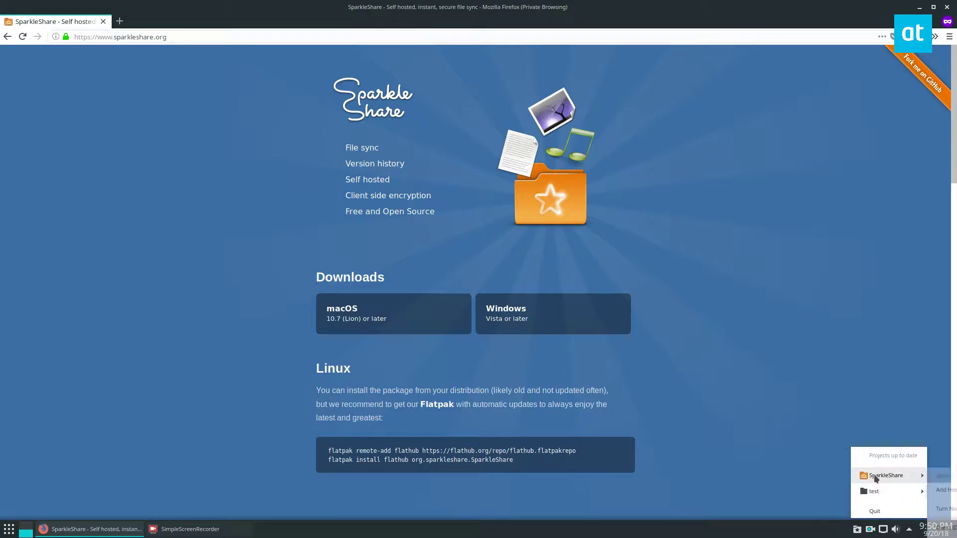
click(807, 443)
click(919, 7)
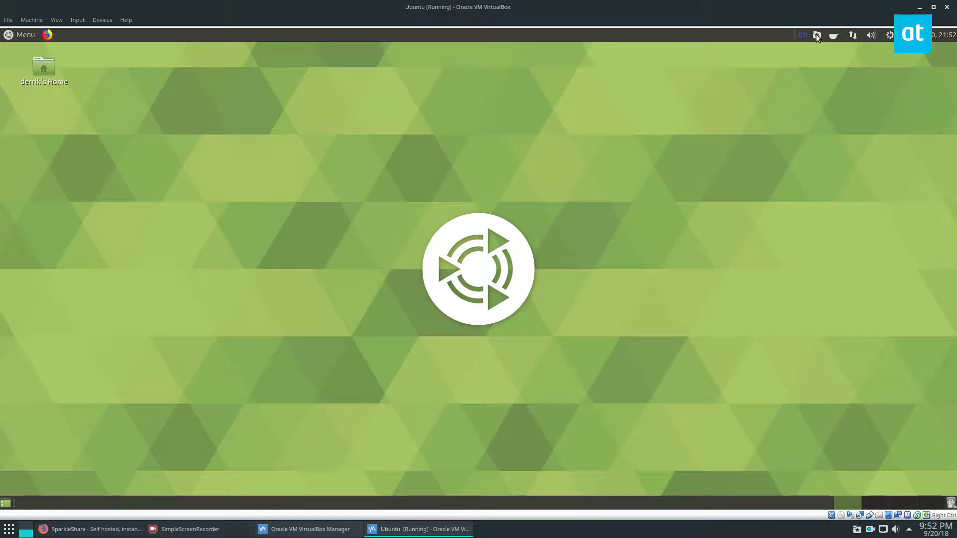
Step: Copy the VM's client ID using the SparkleShare tray menu's Client ID > Copy to Clipboard
click(817, 35)
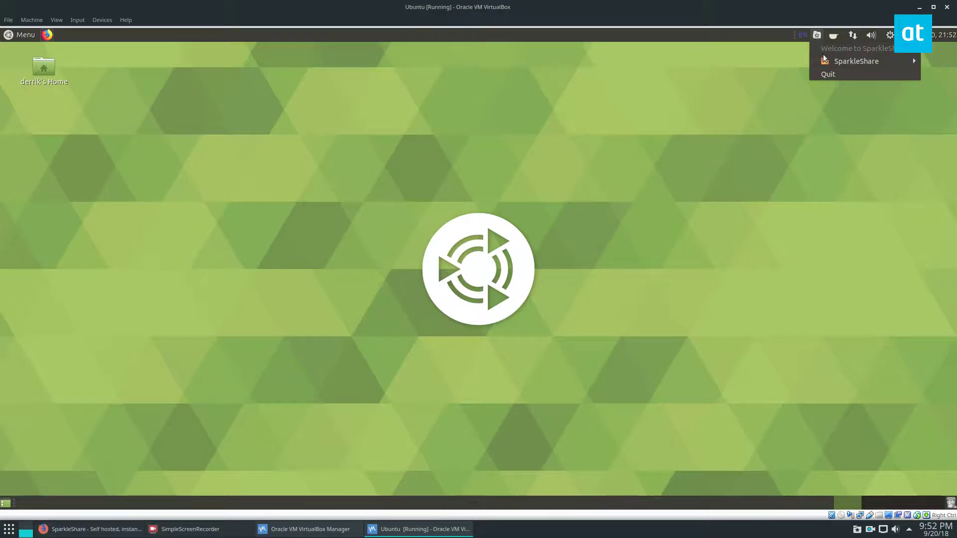
mouse_move(825, 61)
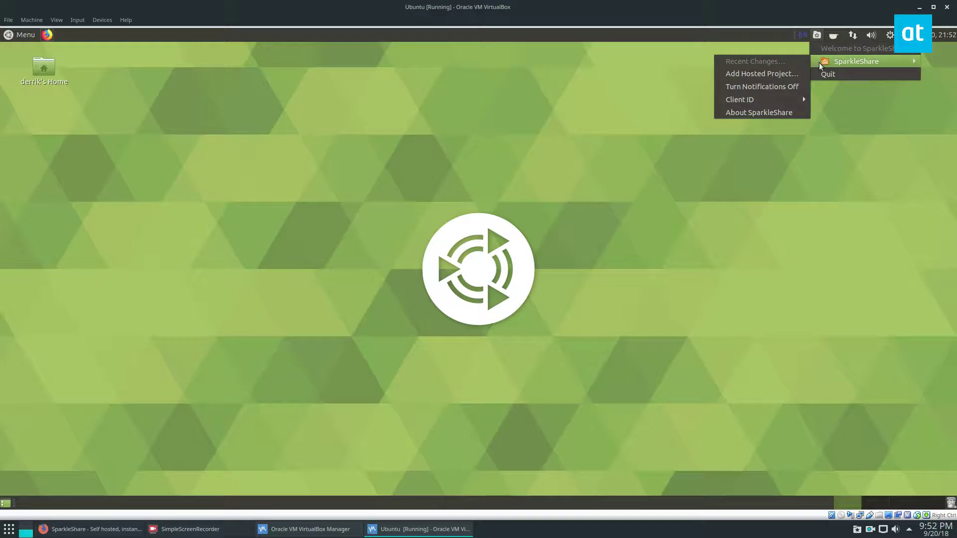
mouse_move(776, 102)
click(654, 115)
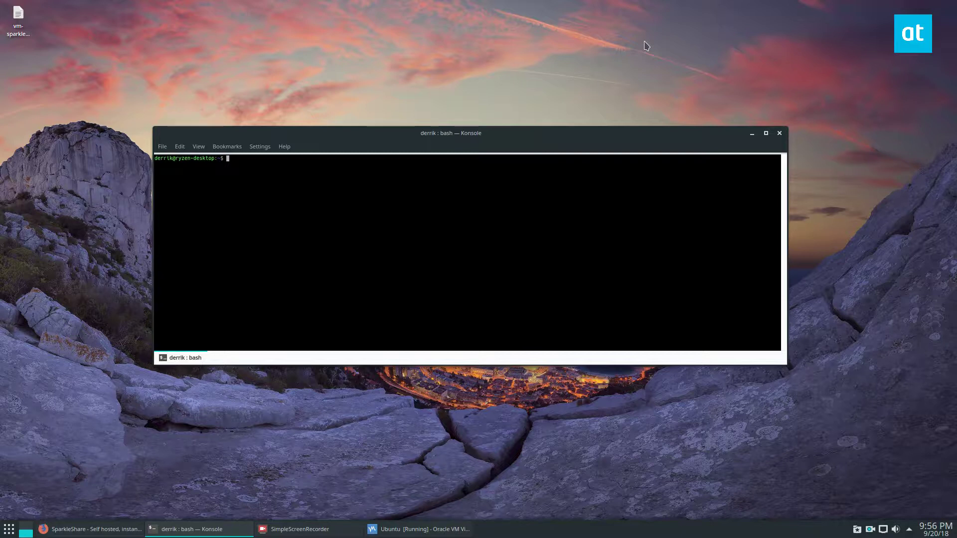
Step: Become root with sudo -s and su, then run sh dazzle.sh link
text(udol -s)
key(Return)
key(Return)
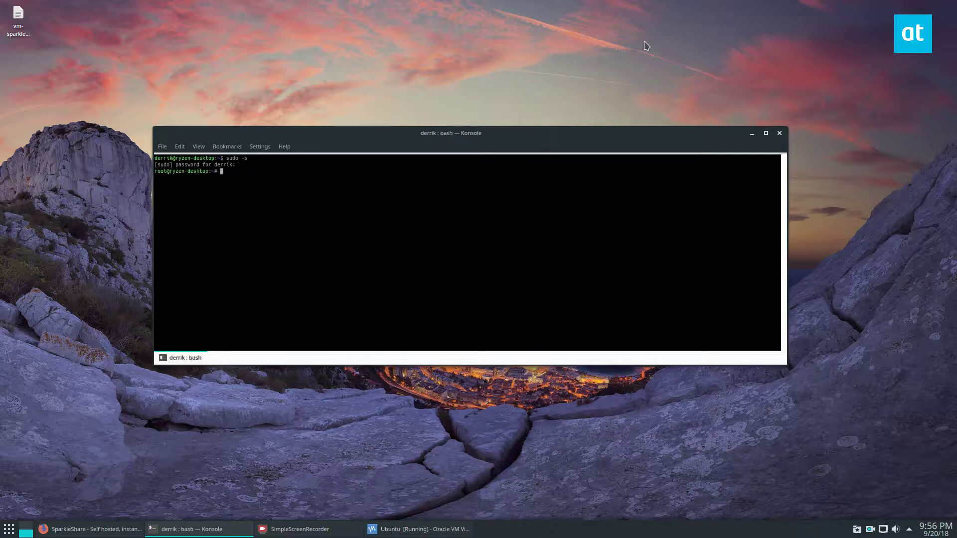
text(su)
key(Return)
text(sh da)
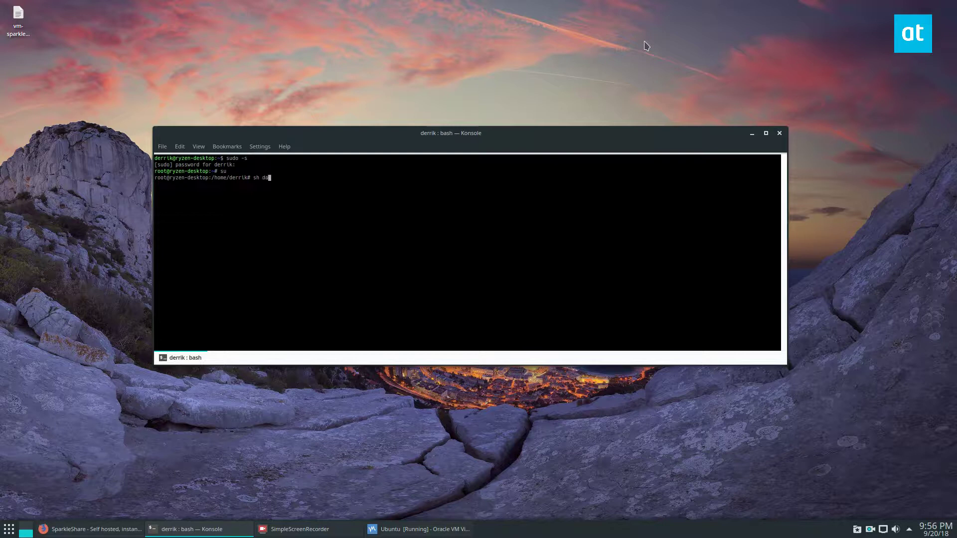
text(zzle.sh link)
key(Return)
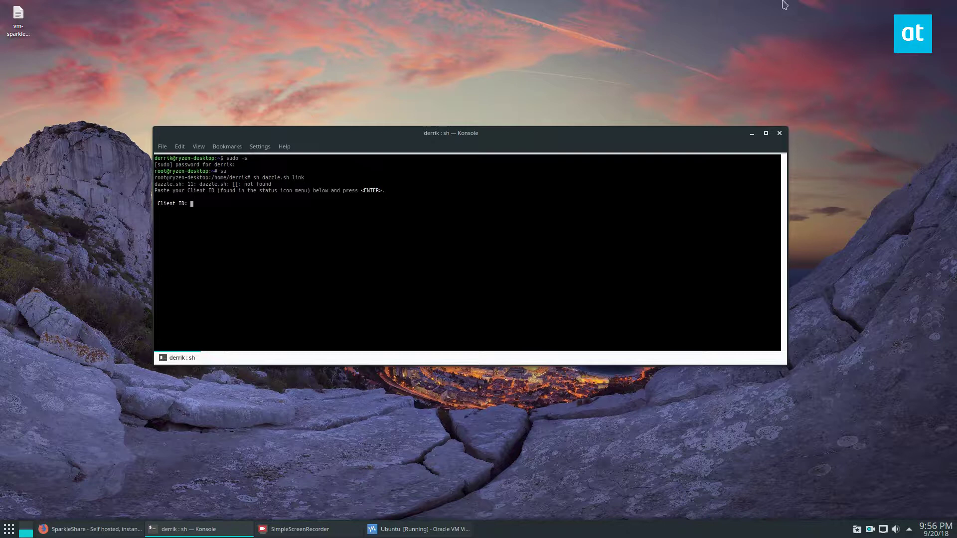
Step: Open the vm-sparkleshare key file in Kate and select all its text
right_click(23, 40)
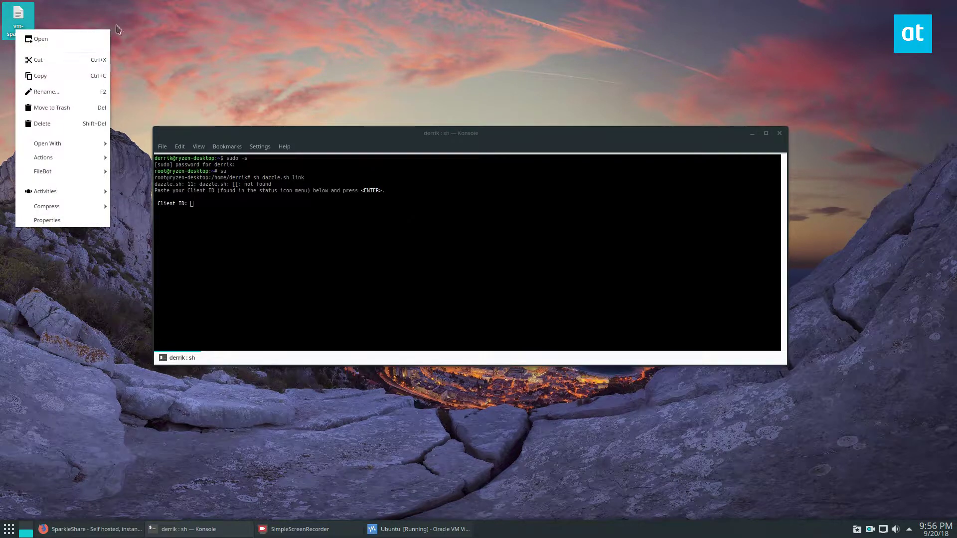
mouse_move(64, 143)
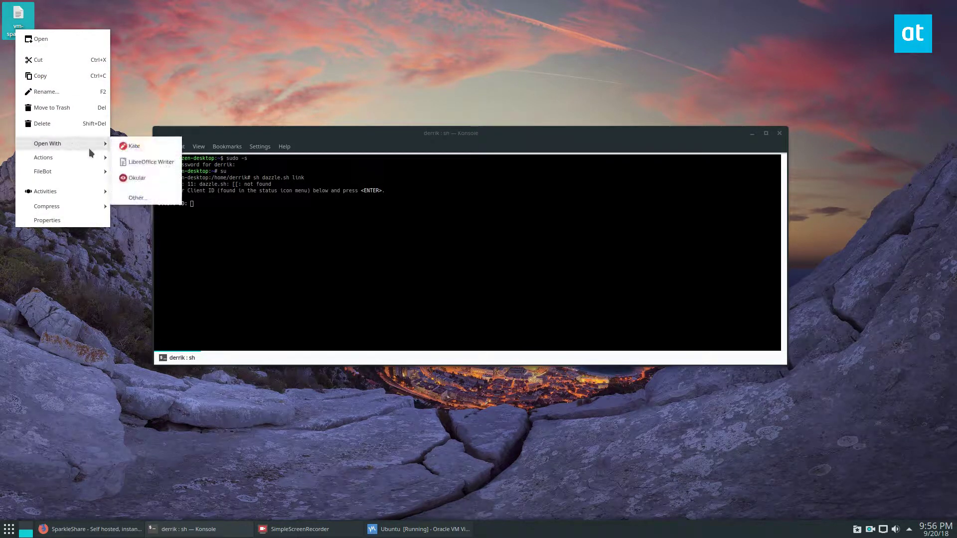
click(116, 146)
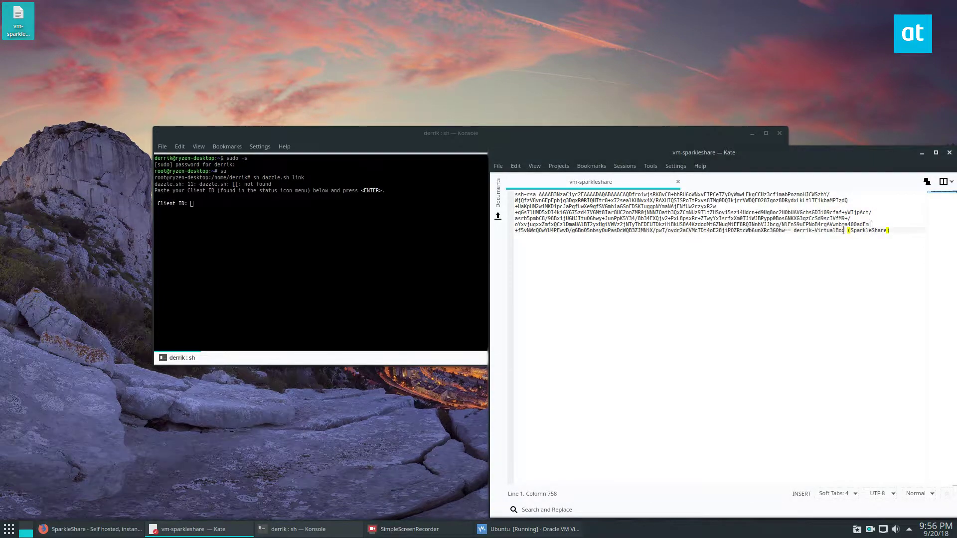
scroll(855, 231, down, 1)
key(ctrl+a)
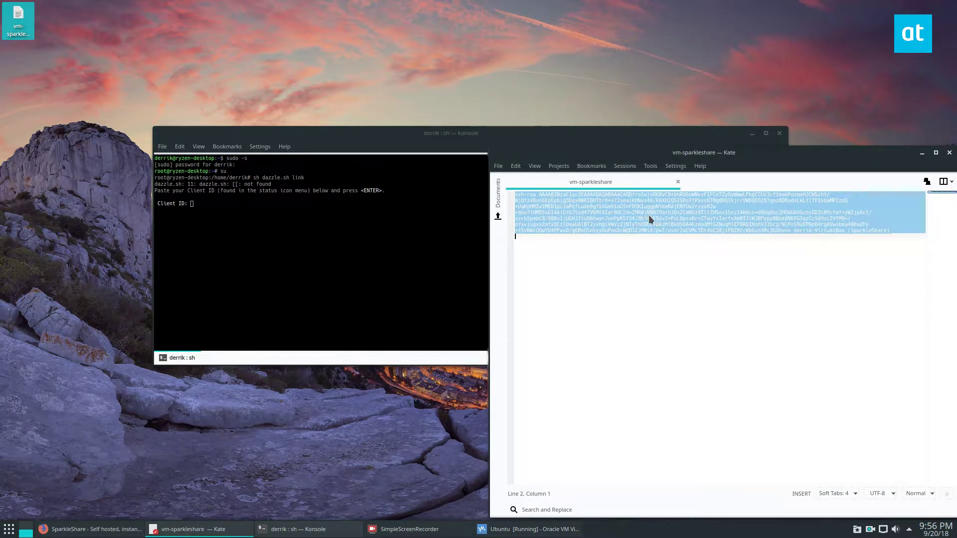
Step: Paste the key into Konsole as the Client ID for the dazzle link prompt
click(317, 195)
right_click(257, 214)
click(280, 234)
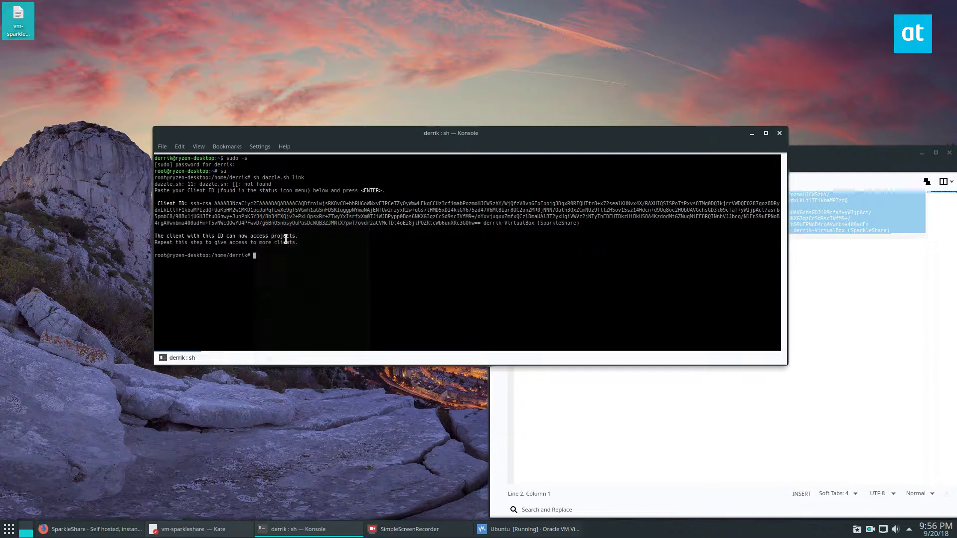
Step: Minimize Kate and run dazzle.sh create test in Konsole
click(922, 154)
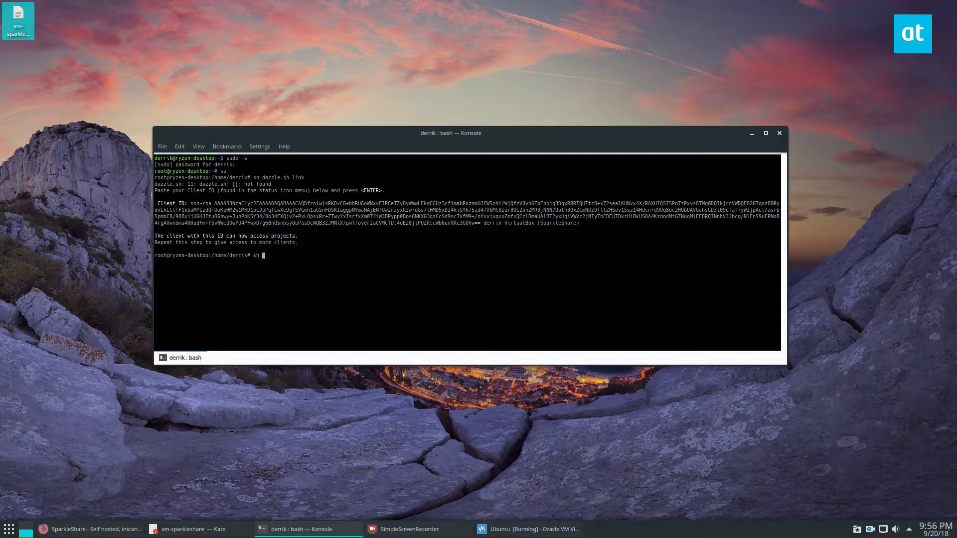
text(dazzle.sh create test)
key(Return)
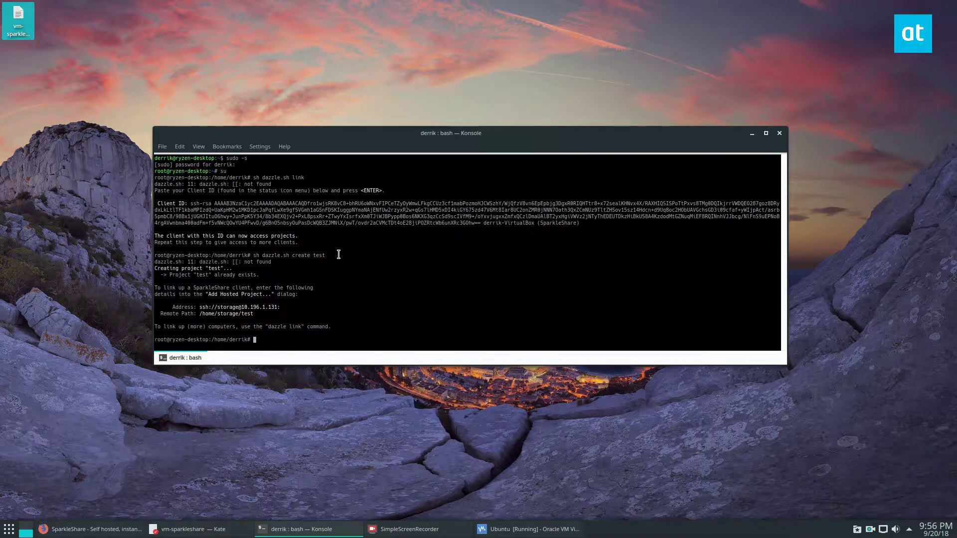
Step: Snap the Konsole window to the left half of the screen
drag(339, 254, 272, 257)
click(380, 268)
drag(327, 129, 239, 220)
key(super+Left)
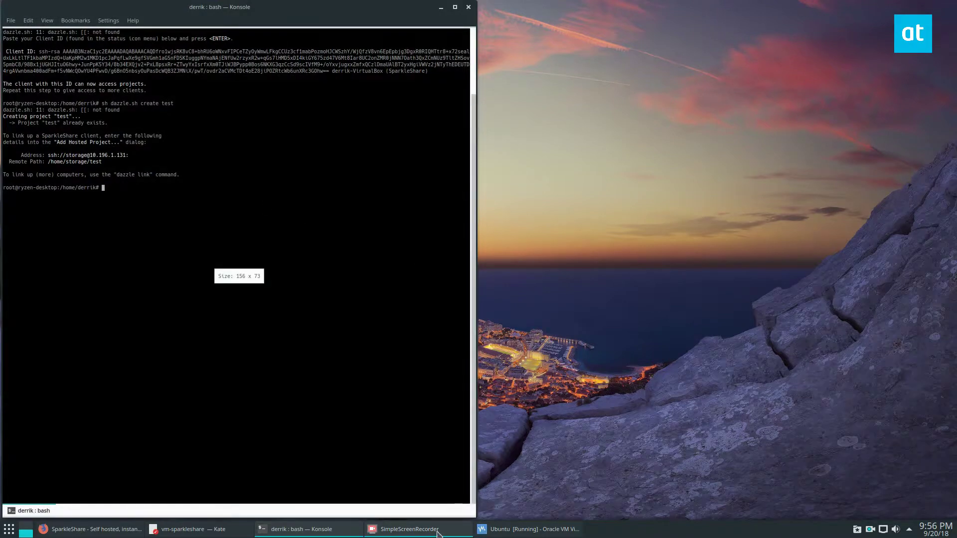
Step: Tile the VM window right and start adding a hosted project from SparkleShare's tray menu
click(530, 529)
key(super+Right)
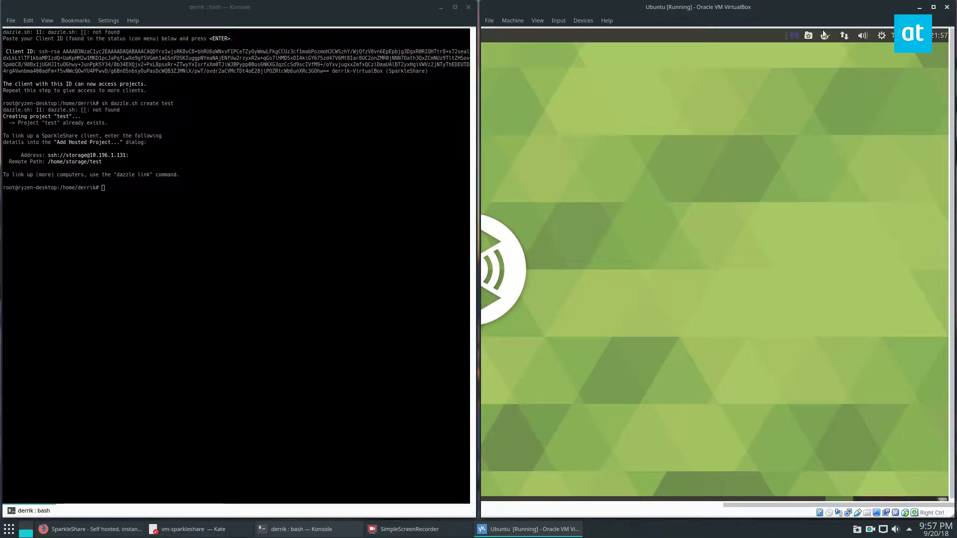
click(809, 36)
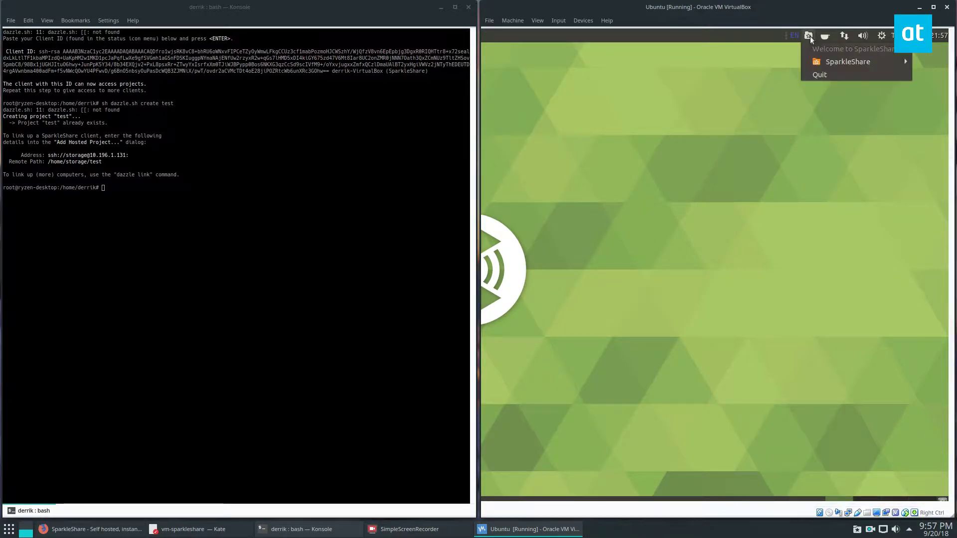
mouse_move(841, 64)
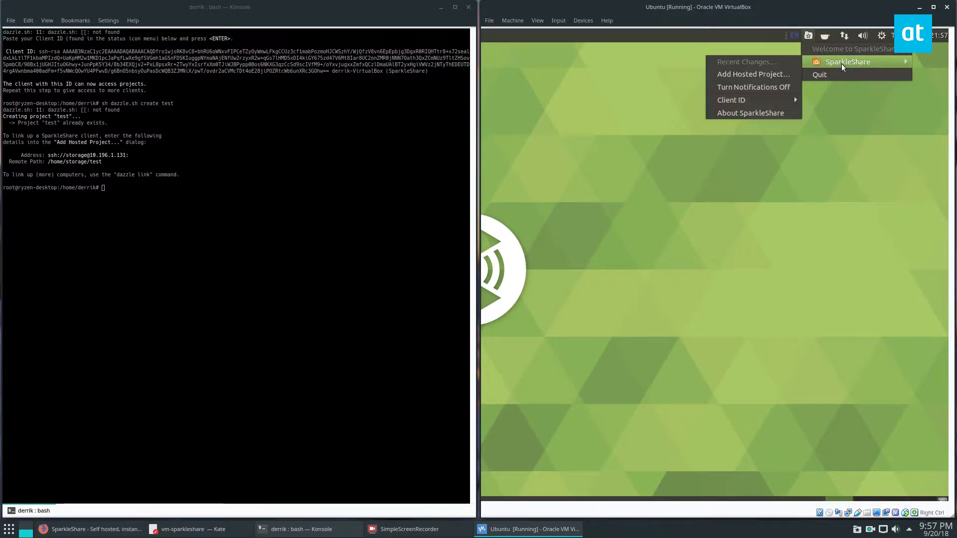
click(755, 74)
drag(529, 188, 738, 122)
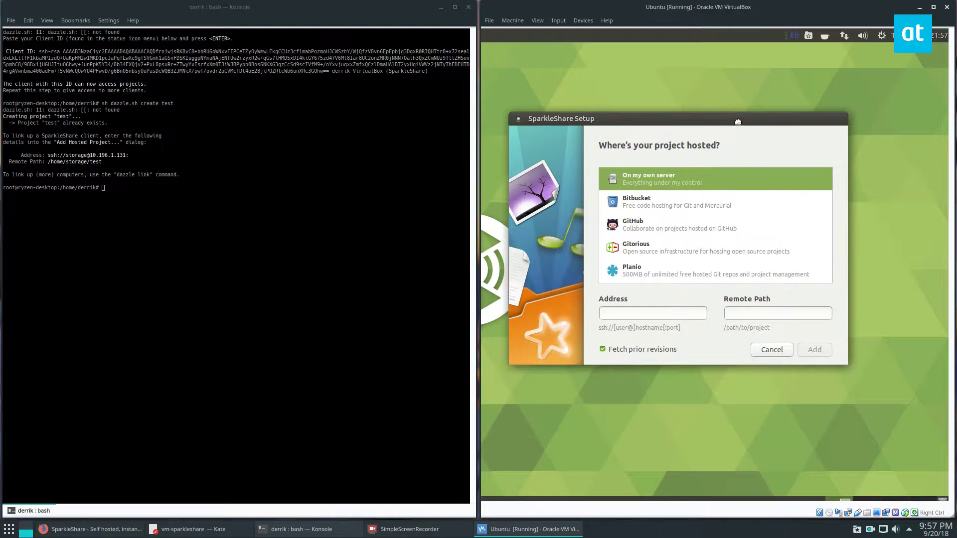
click(933, 7)
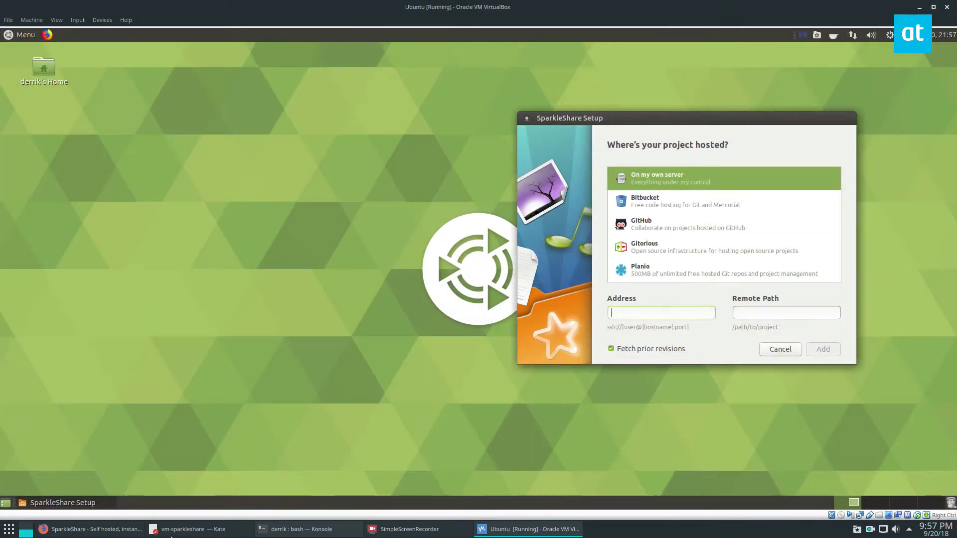
drag(648, 120, 374, 108)
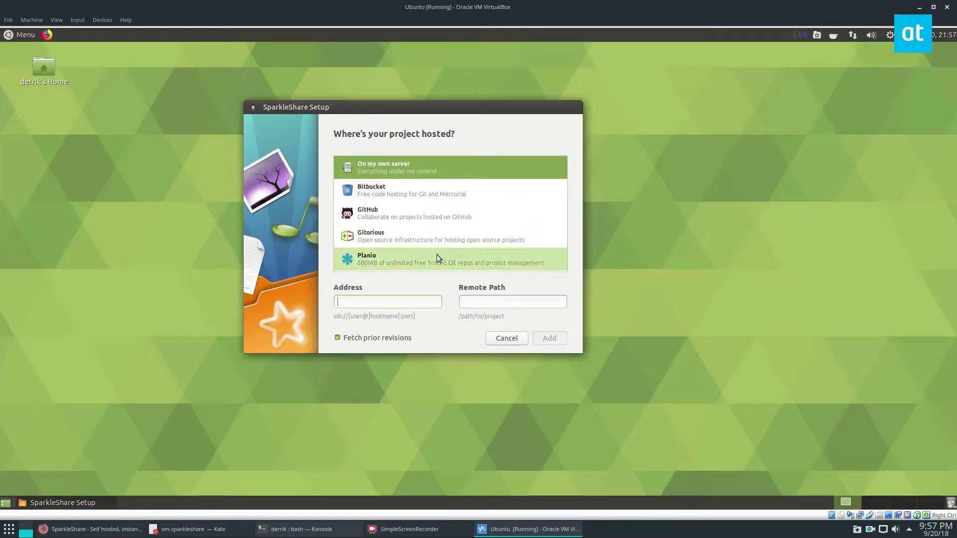
Step: Resize Konsole so its dazzle output sits beside the setup dialog
click(301, 529)
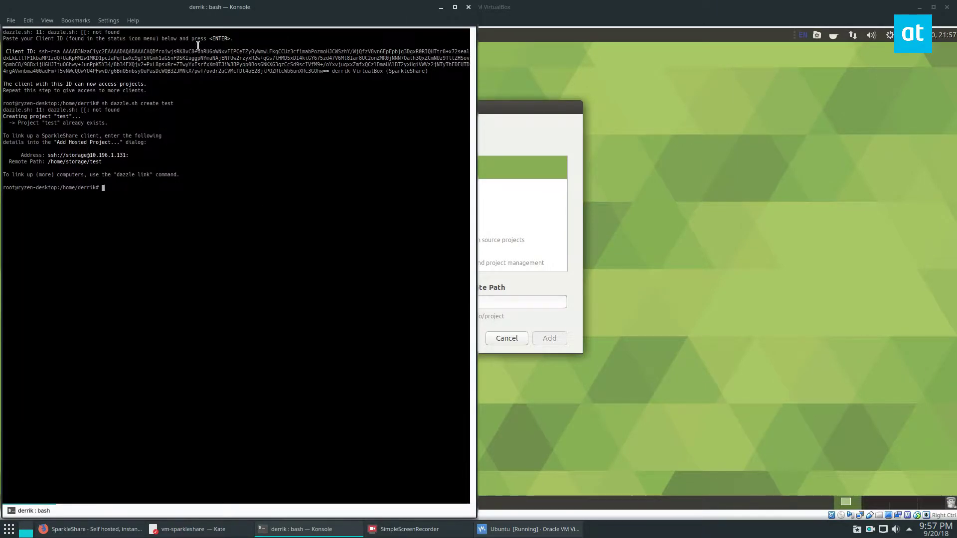
drag(214, 7, 592, 125)
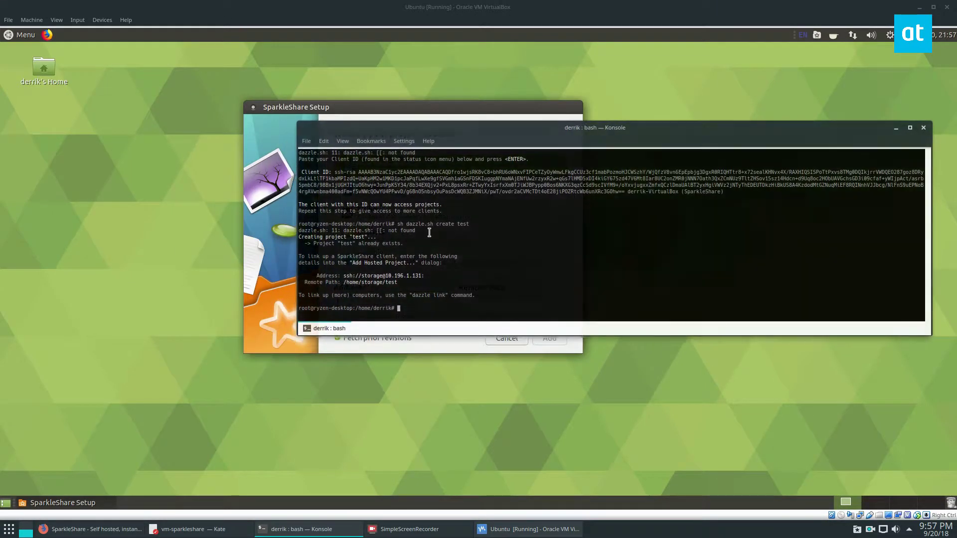
key(alt+Tab)
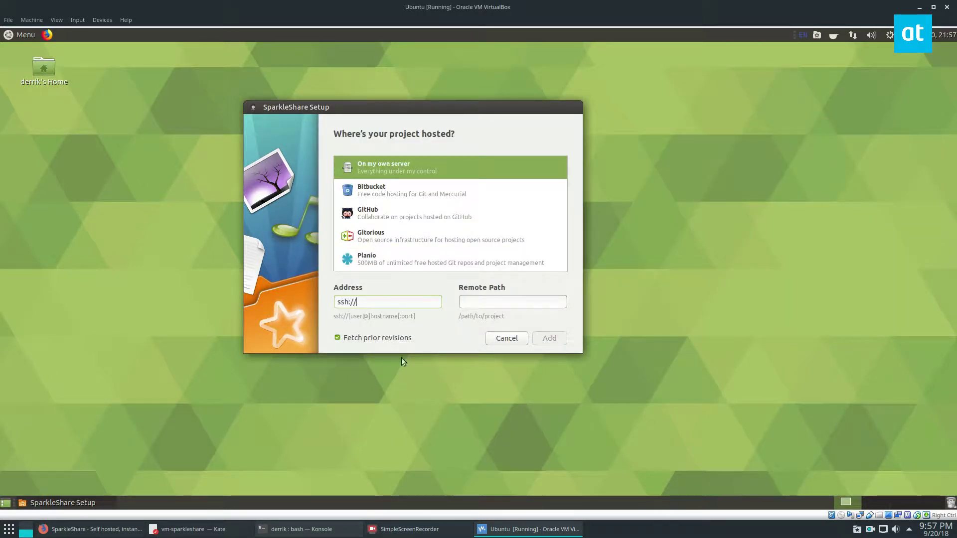
click(309, 530)
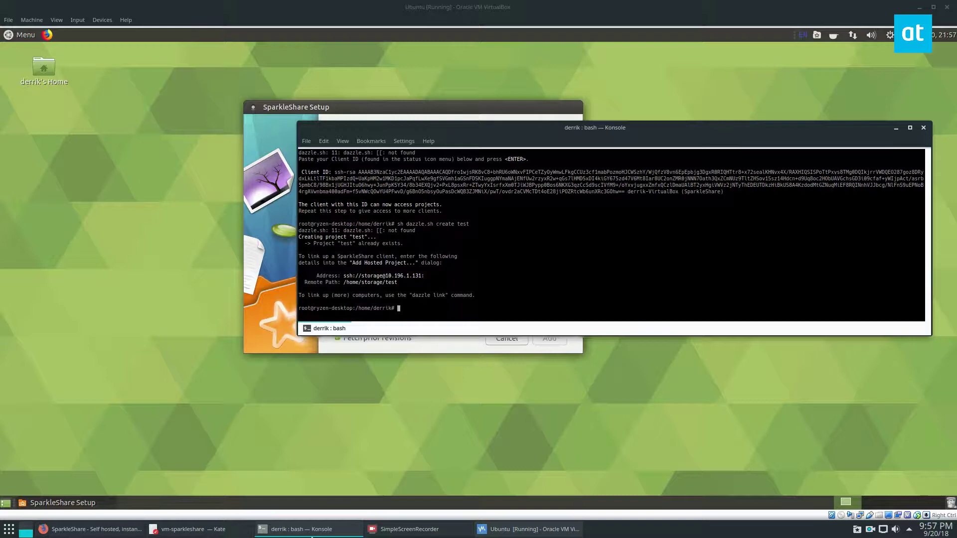
click(601, 175)
text(torag)
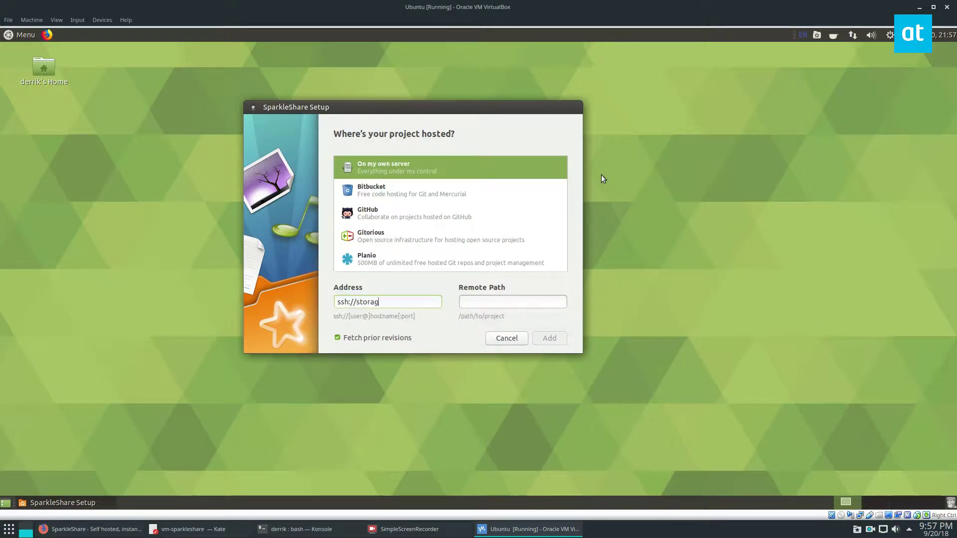
text(e@)
click(354, 533)
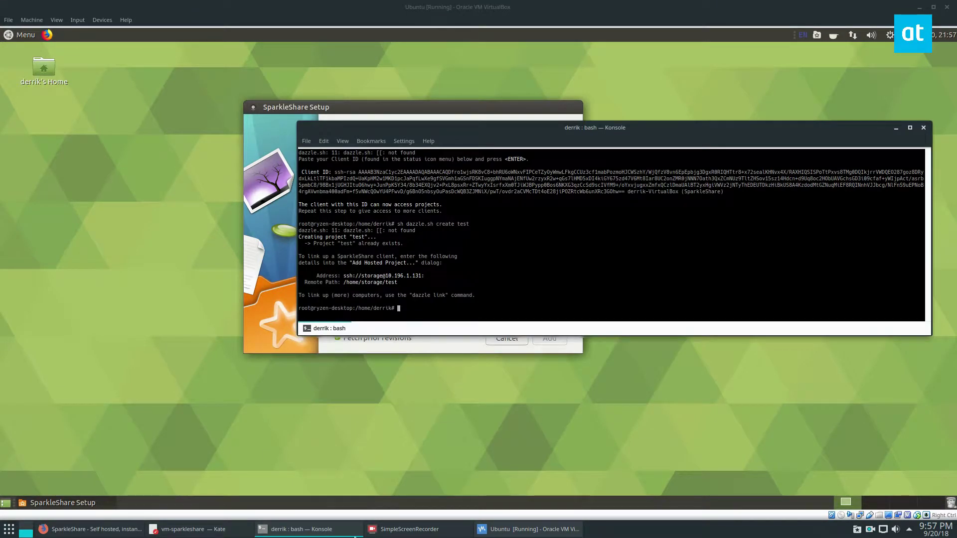
click(355, 533)
text(10.)
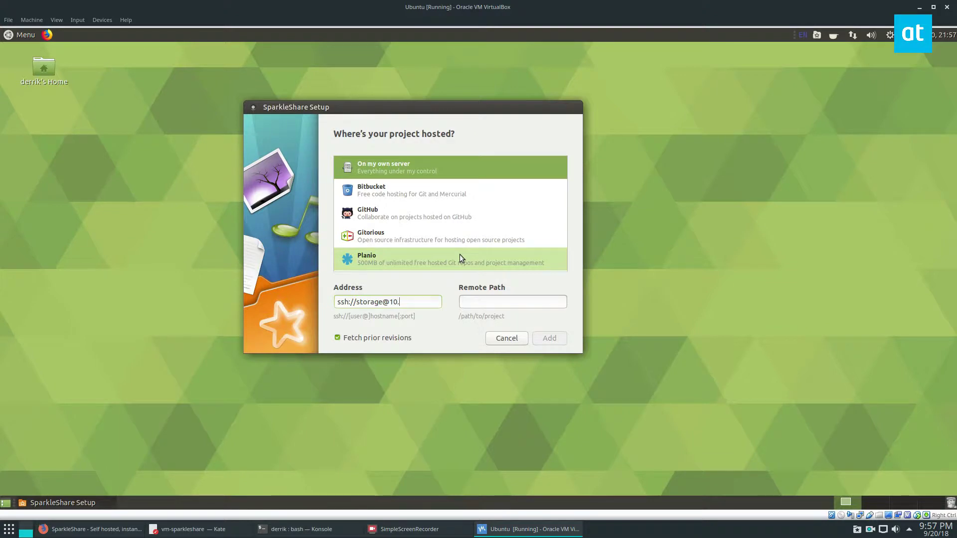
click(302, 533)
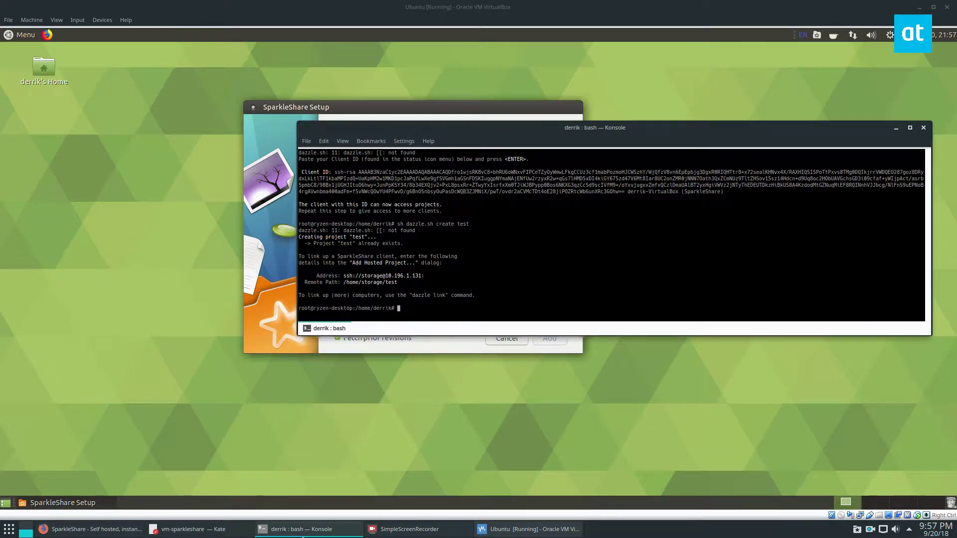
click(303, 534)
click(303, 533)
text(1)
key(BackSpace)
key(BackSpace)
key(BackSpace)
click(260, 325)
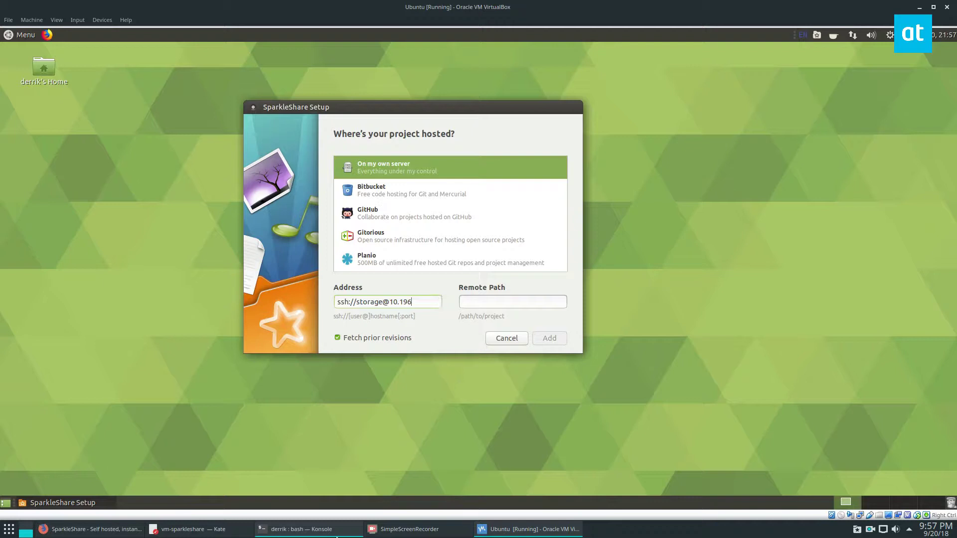
click(308, 531)
click(313, 532)
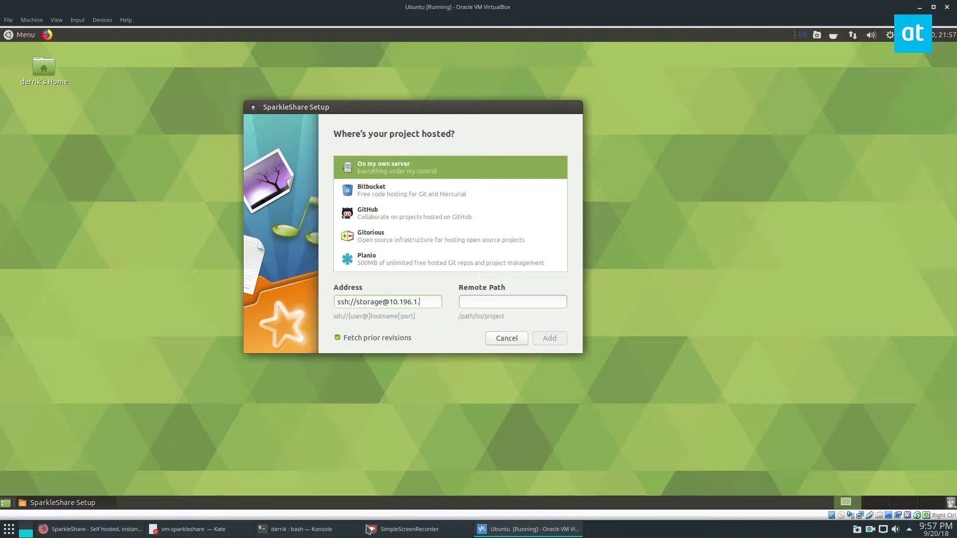
click(305, 531)
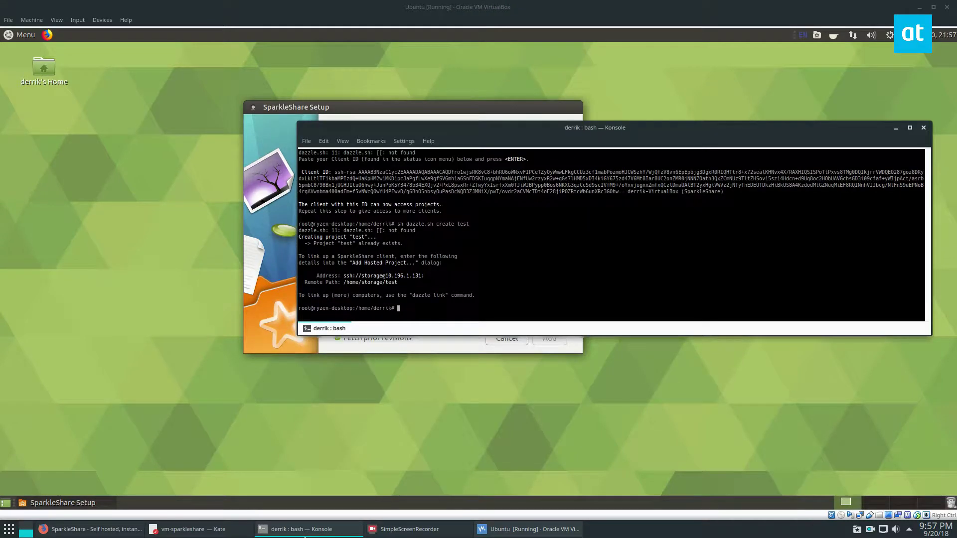
click(305, 531)
text(.1.131)
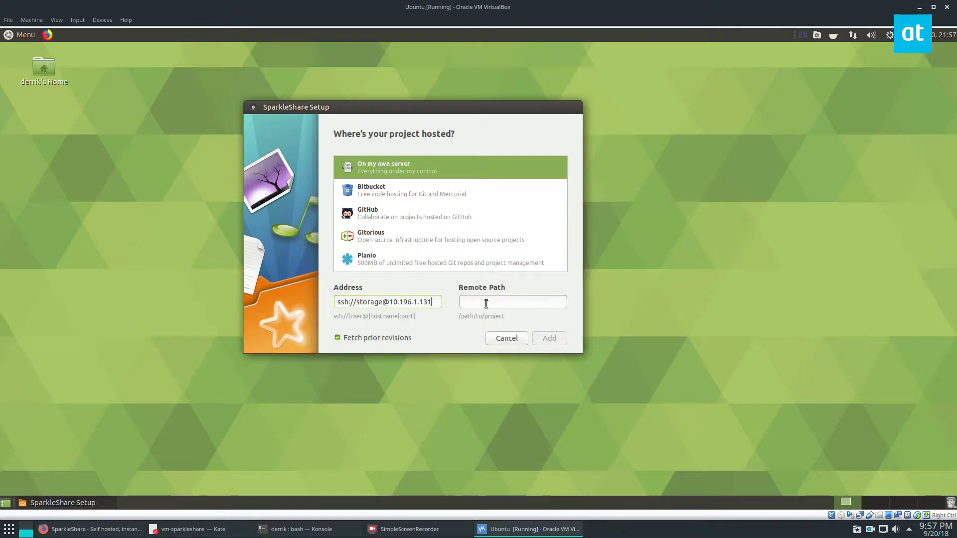
Step: Enter remote path /home/storage/test, fixing the capital S, and add the project
click(309, 529)
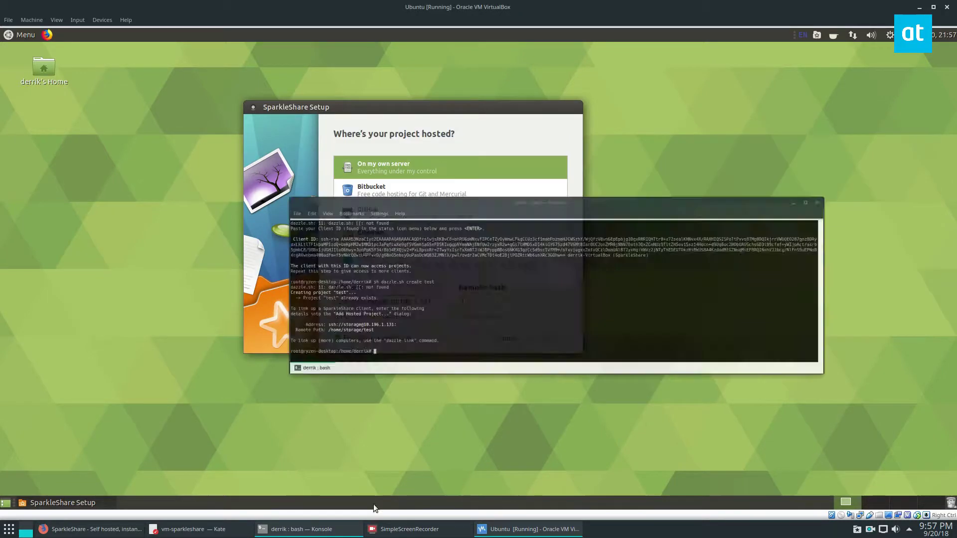
click(373, 504)
key(Tab)
text(/)
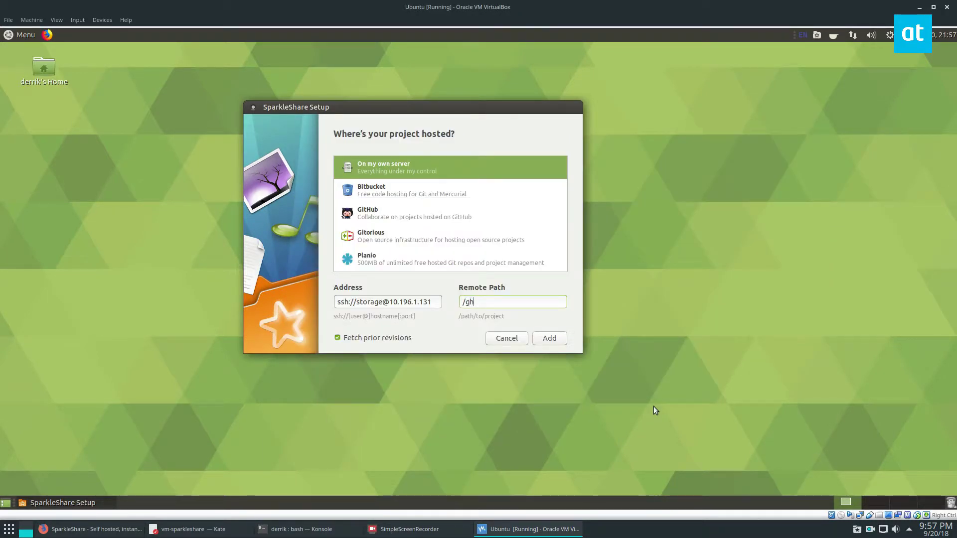
text(home/Storage/test)
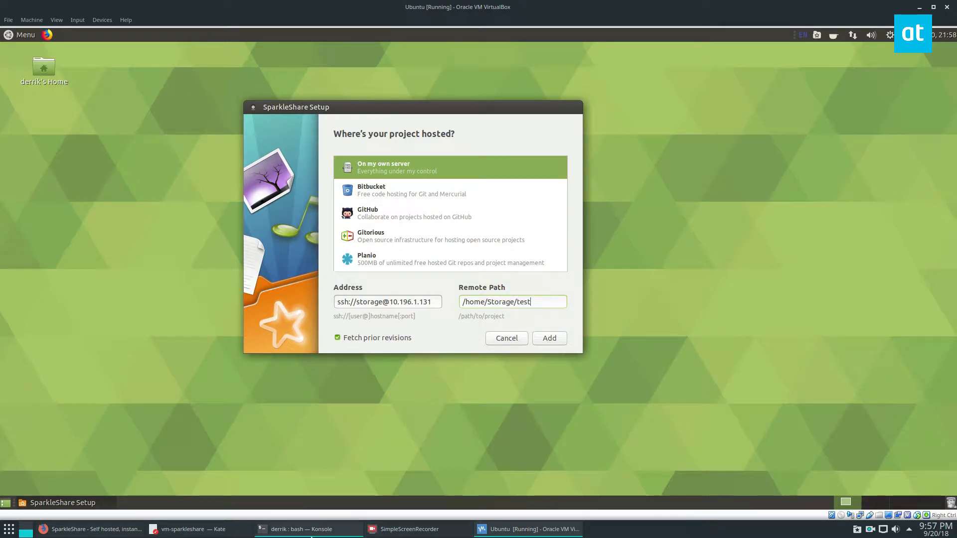
click(344, 536)
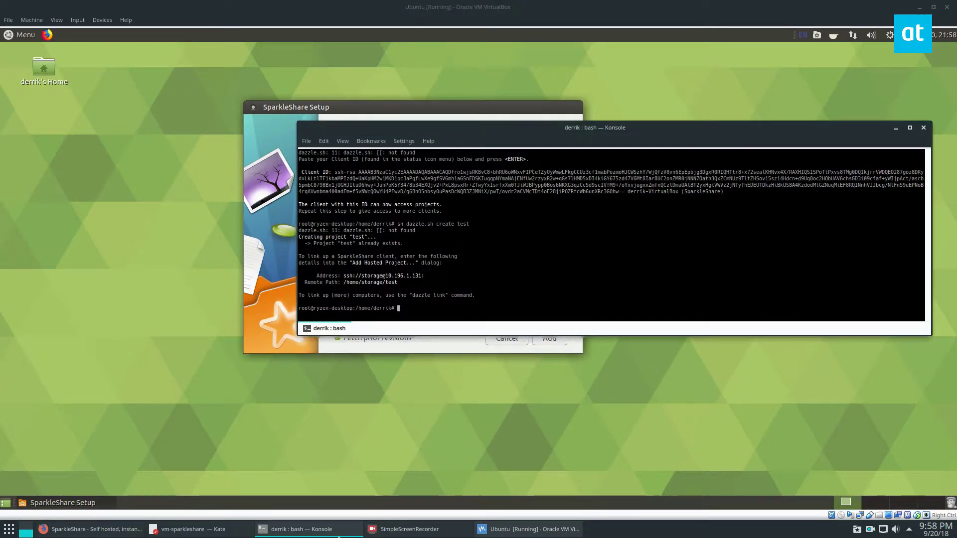
click(339, 536)
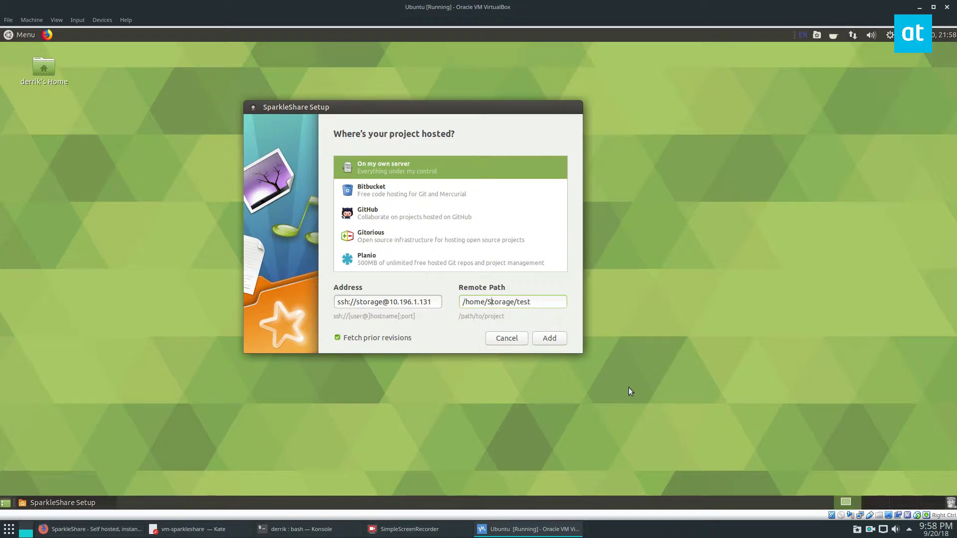
key(Delete)
text(s)
click(547, 339)
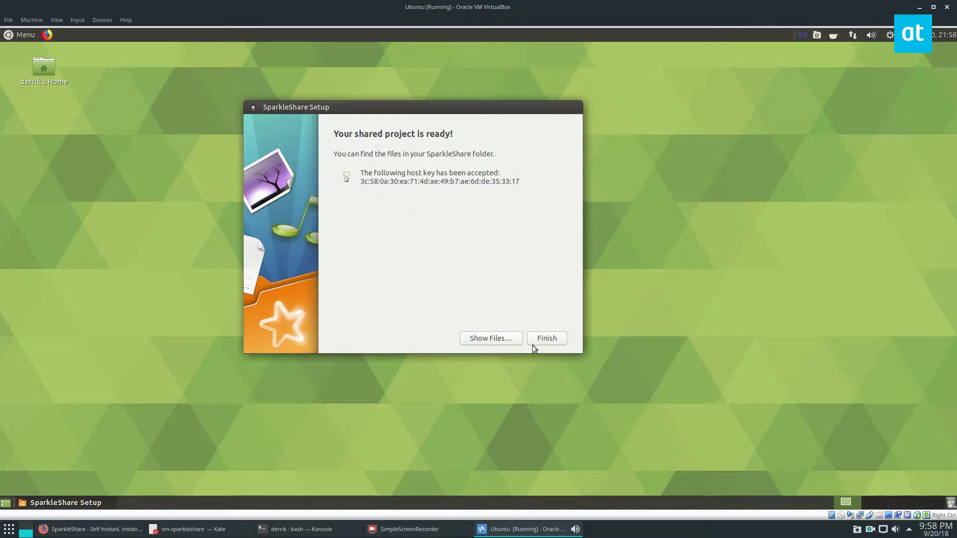
Step: Finish the setup and check that 'test' is listed in SparkleShare's tray menu
click(546, 341)
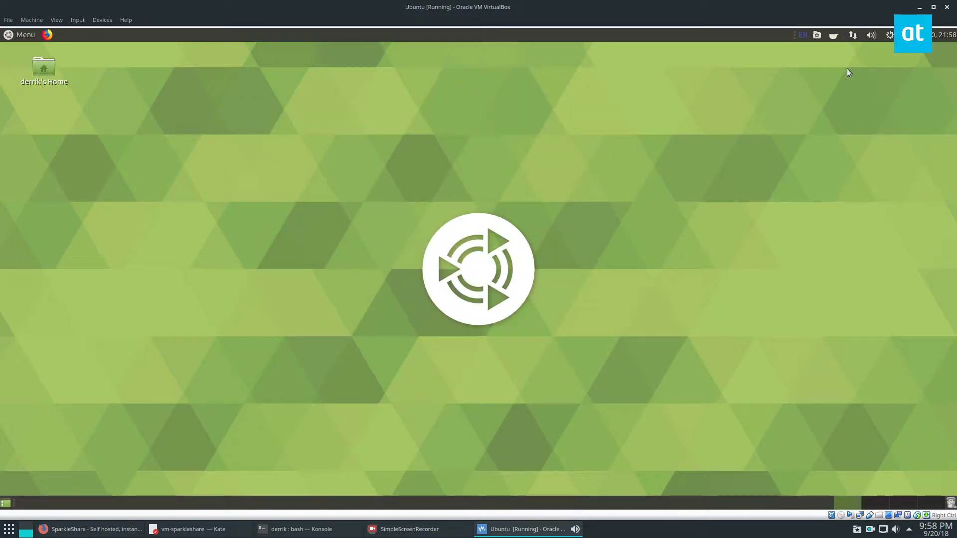
click(816, 36)
mouse_move(841, 73)
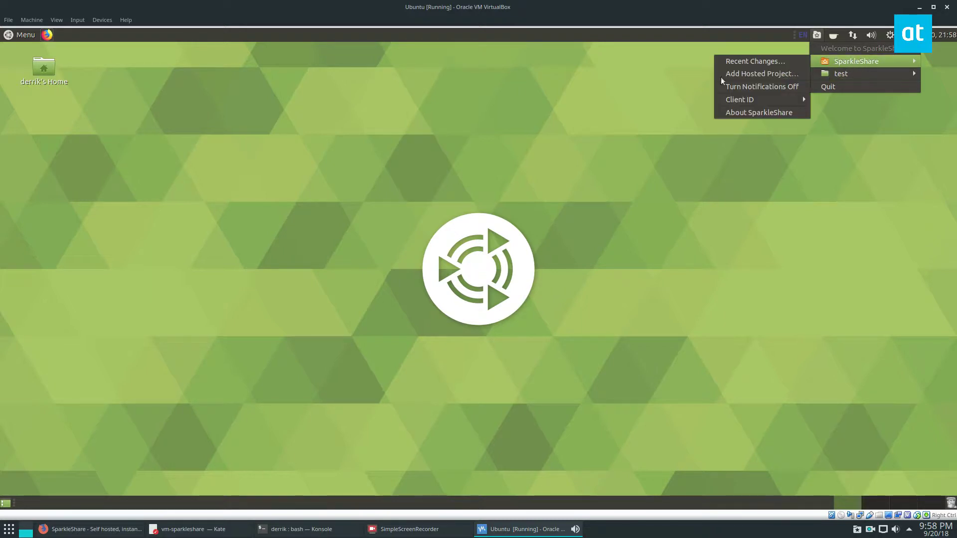
click(21, 35)
click(21, 35)
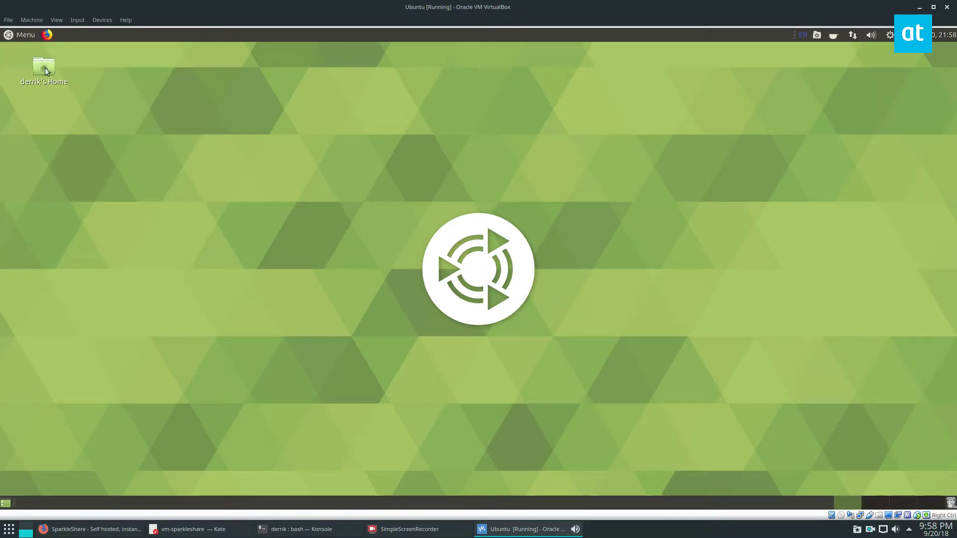
double_click(44, 67)
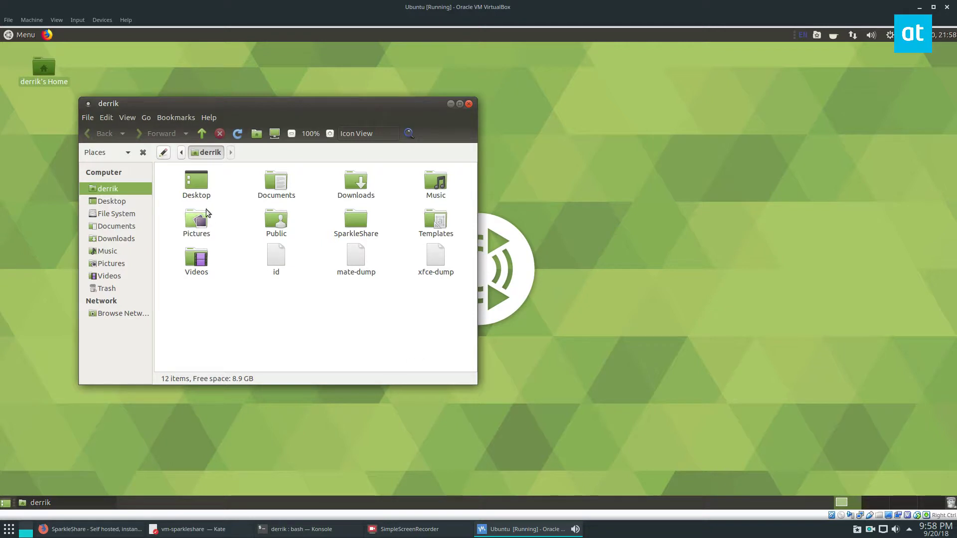
double_click(356, 220)
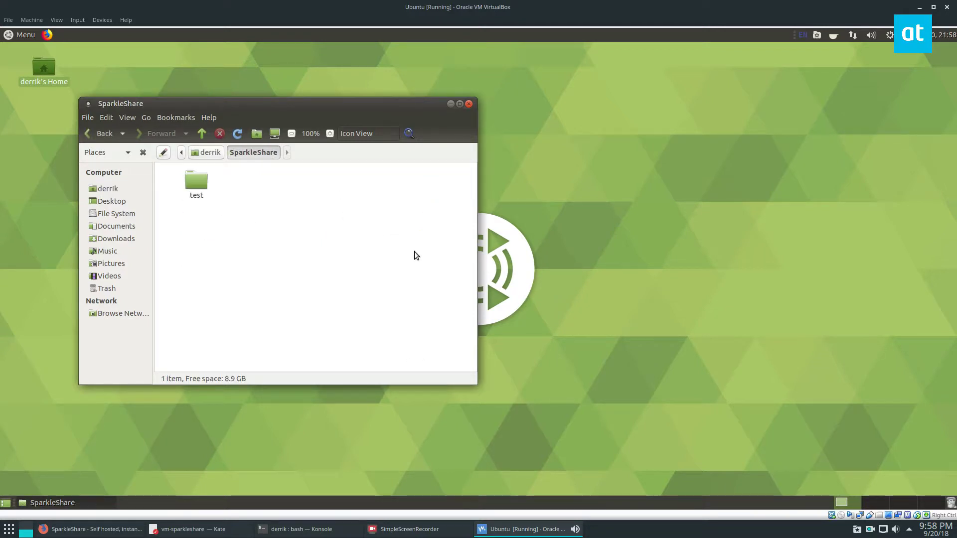
double_click(196, 182)
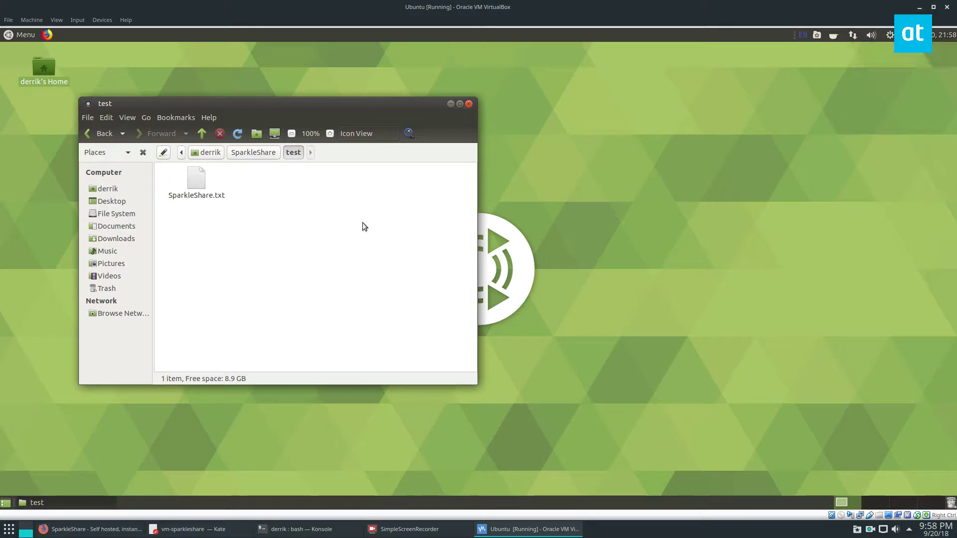
click(16, 36)
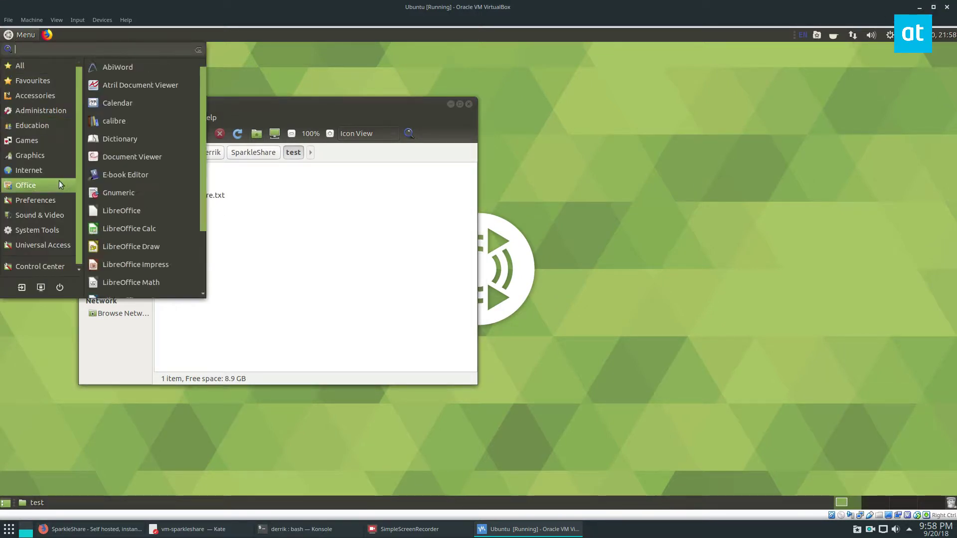
click(429, 246)
click(18, 36)
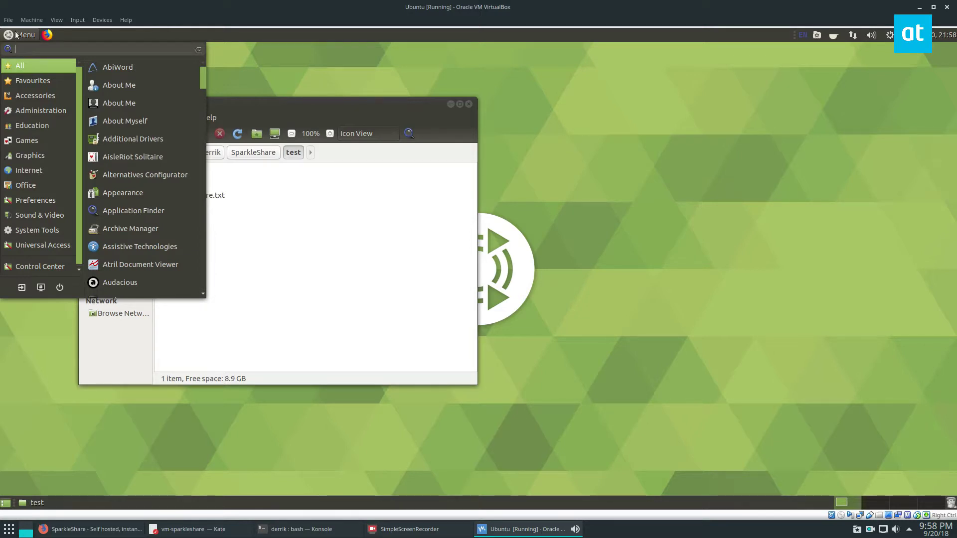
text(text)
Step: Launch Text Editor and type 'important data'
click(164, 68)
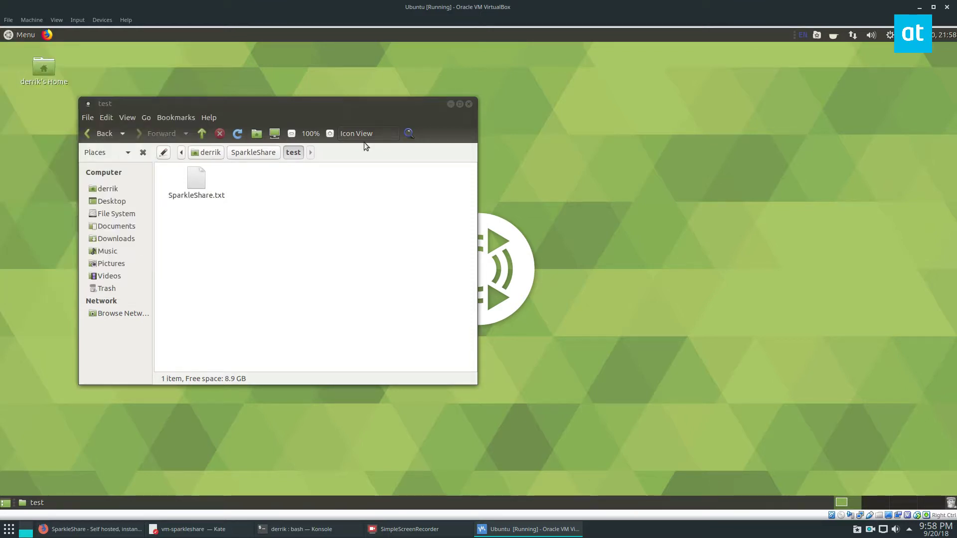
text(im)
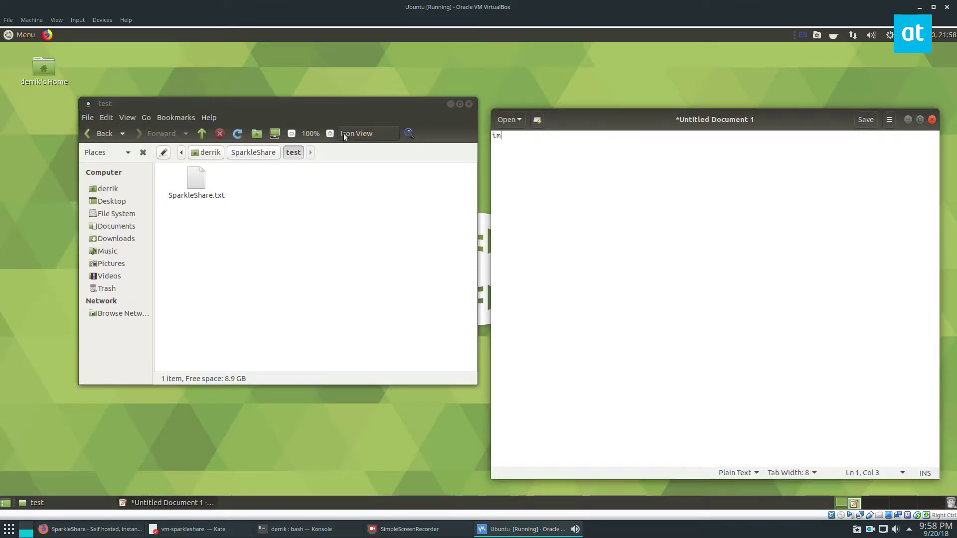
text(portant data)
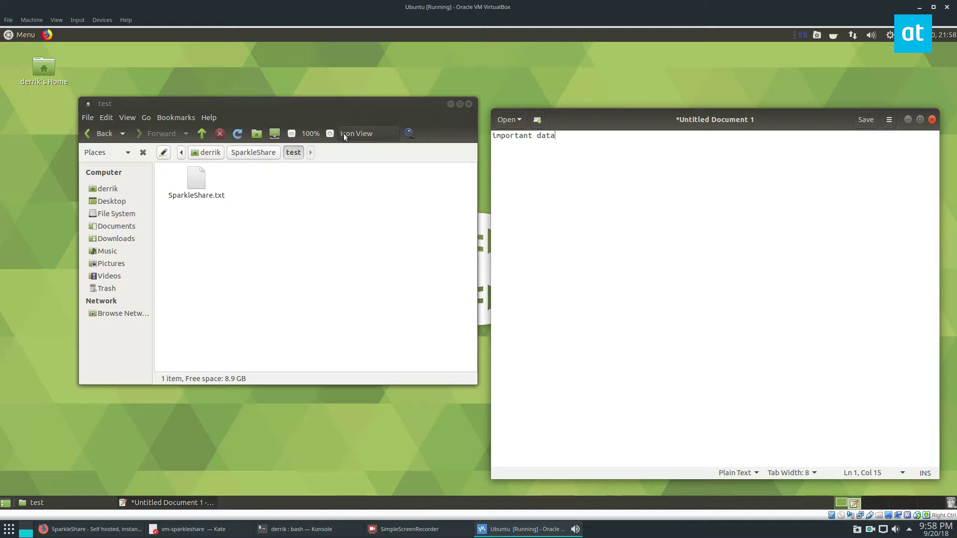
key(ctrl+s)
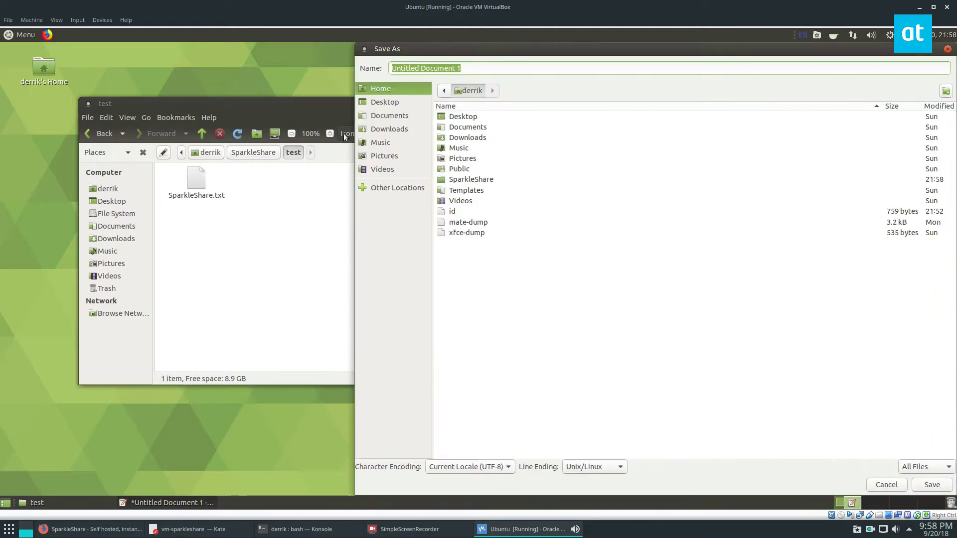
Step: Save the note as IMPORTANT inside the SparkleShare folder
double_click(458, 180)
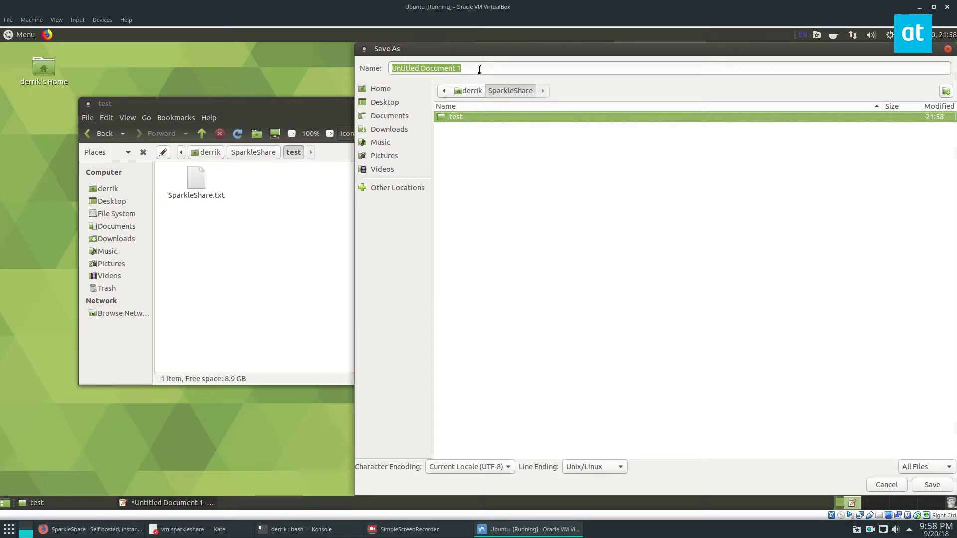
click(479, 69)
triple_click(478, 69)
text(IMPORTANT!)
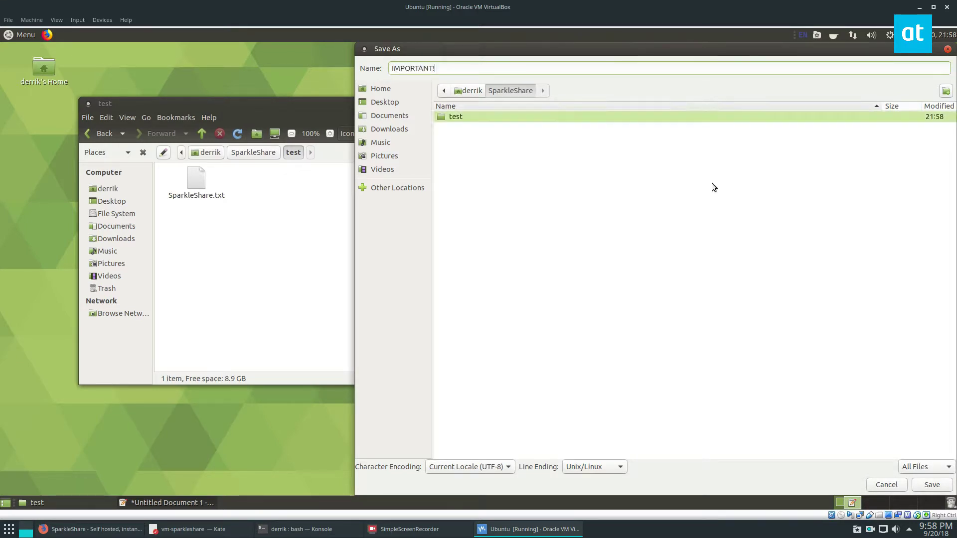
key(BackSpace)
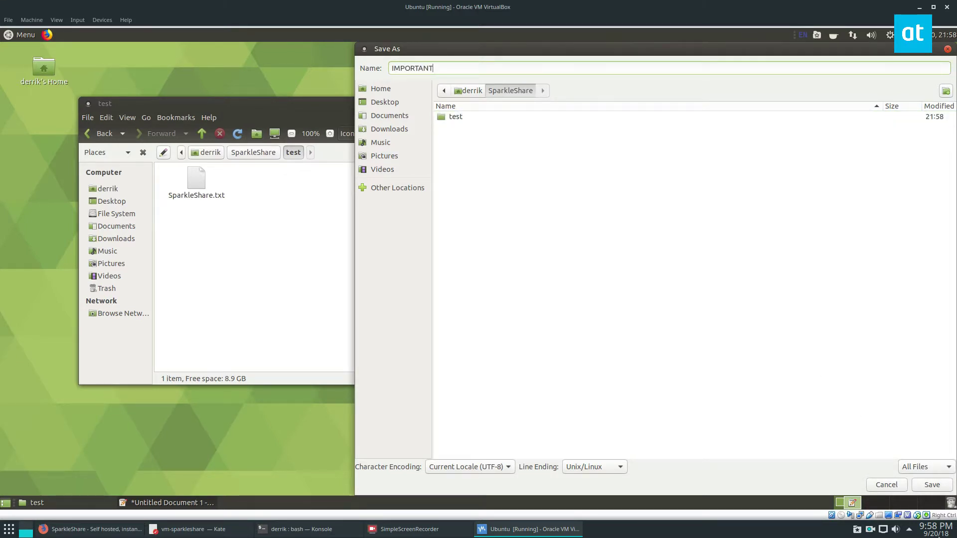
click(932, 485)
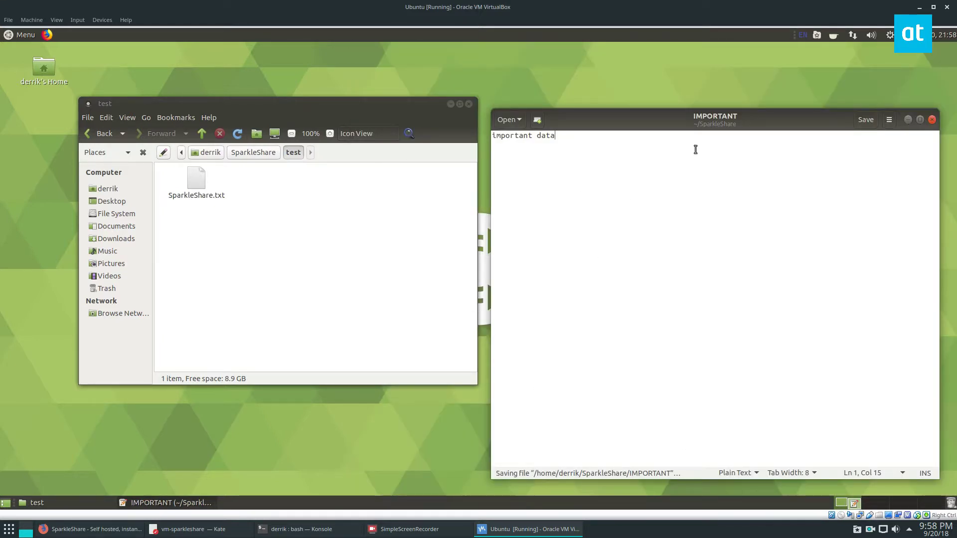
Step: Drag IMPORTANT from the SparkleShare folder into the test folder and open test
click(316, 232)
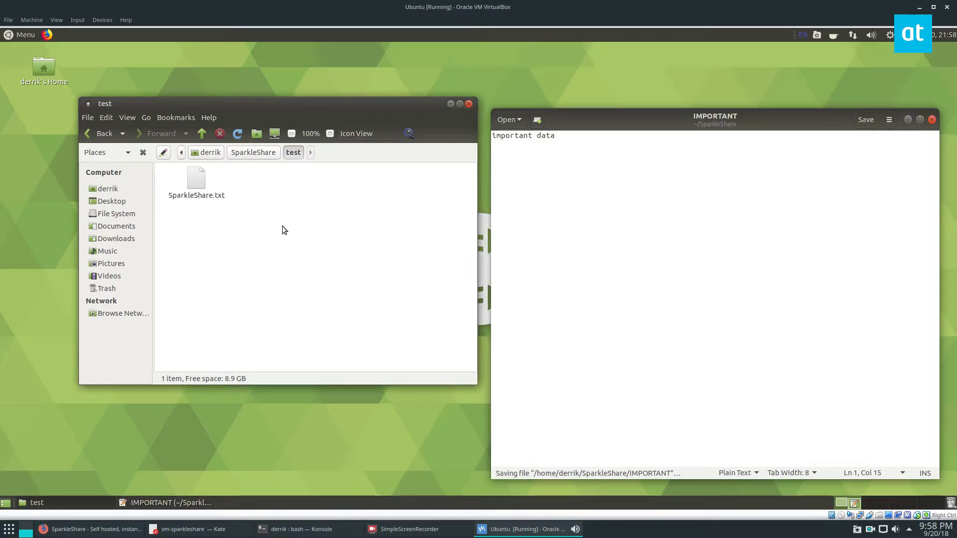
click(108, 189)
click(250, 153)
click(294, 153)
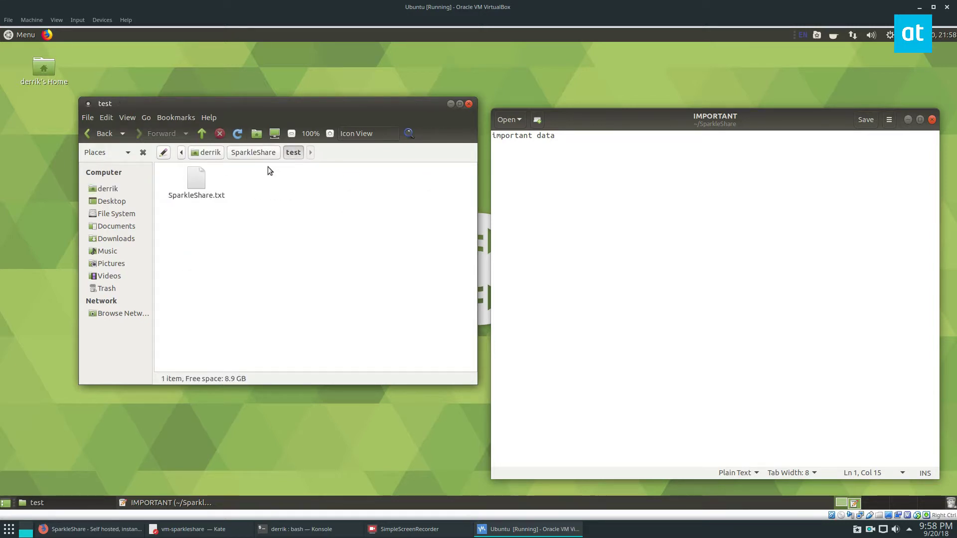
click(255, 153)
drag(276, 181, 197, 184)
click(194, 182)
double_click(194, 184)
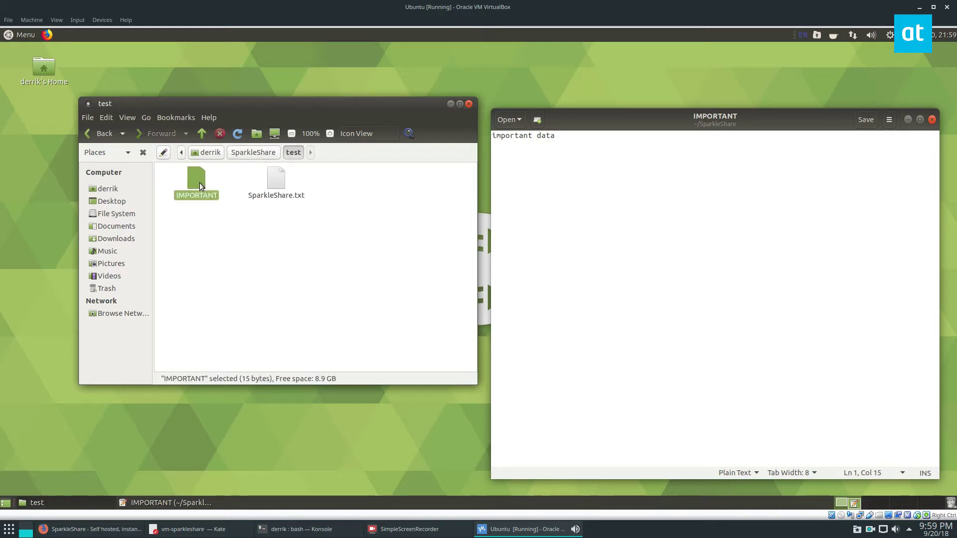
click(394, 225)
Step: Check sync status in SparkleShare's tray menu
click(812, 34)
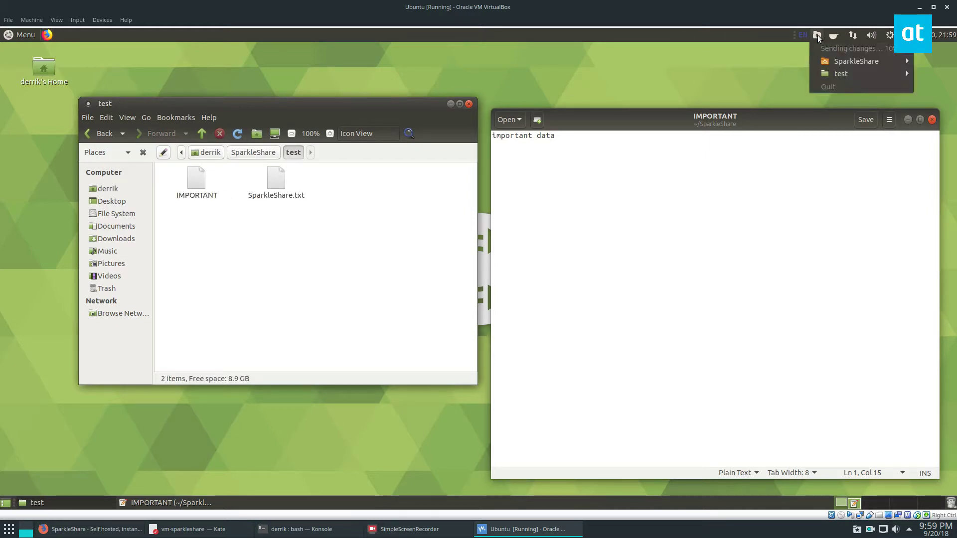
mouse_move(905, 65)
click(590, 90)
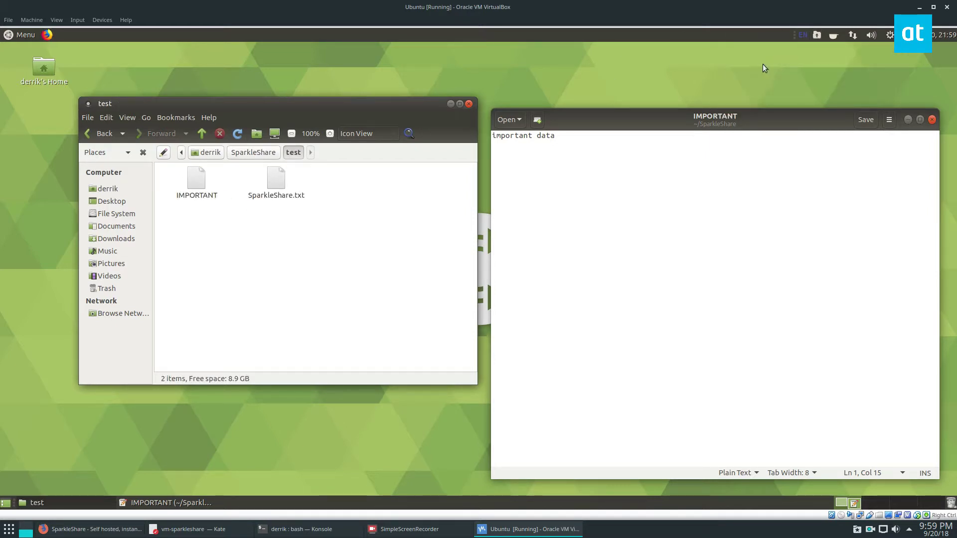
click(816, 36)
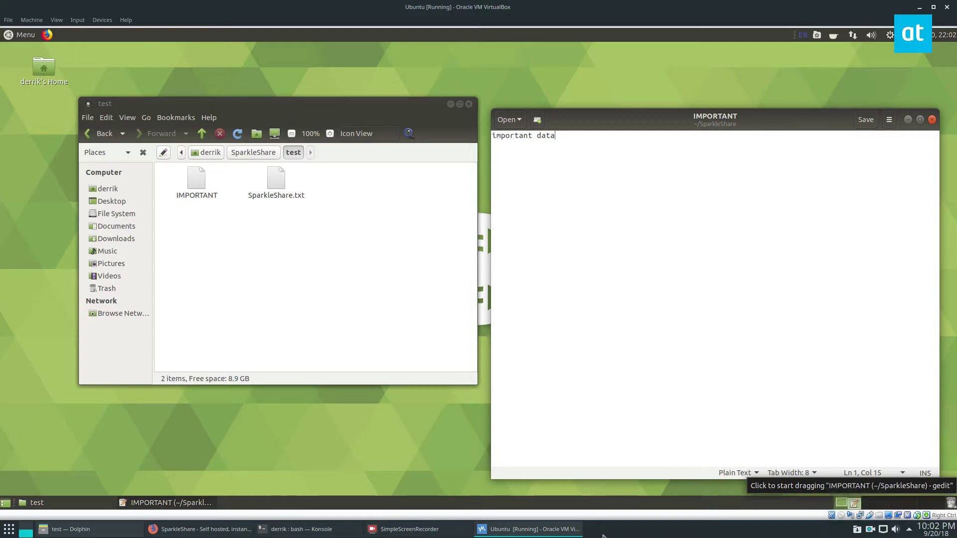
Step: On the host, open IMPORTANT from Dolphin's test folder in Kate, then minimize Kate
click(70, 529)
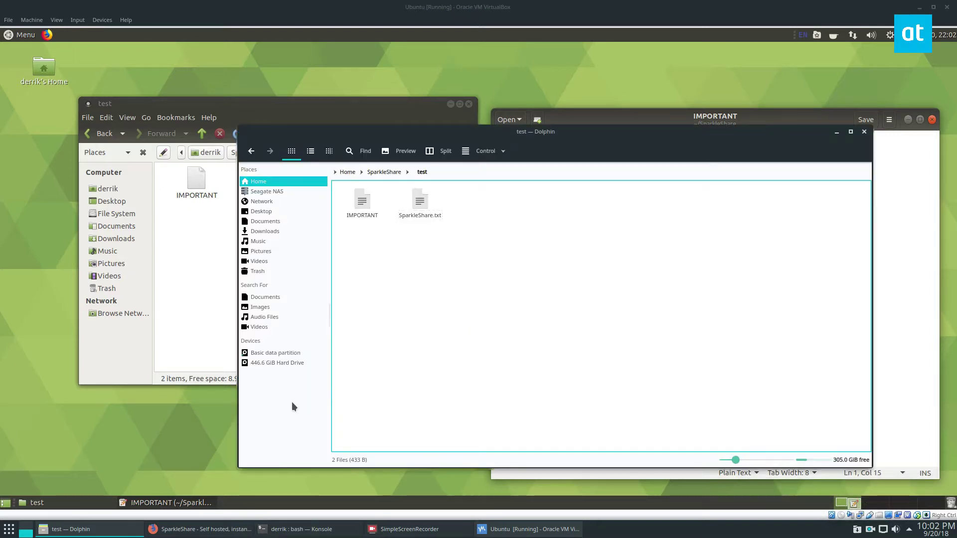
drag(334, 159, 401, 165)
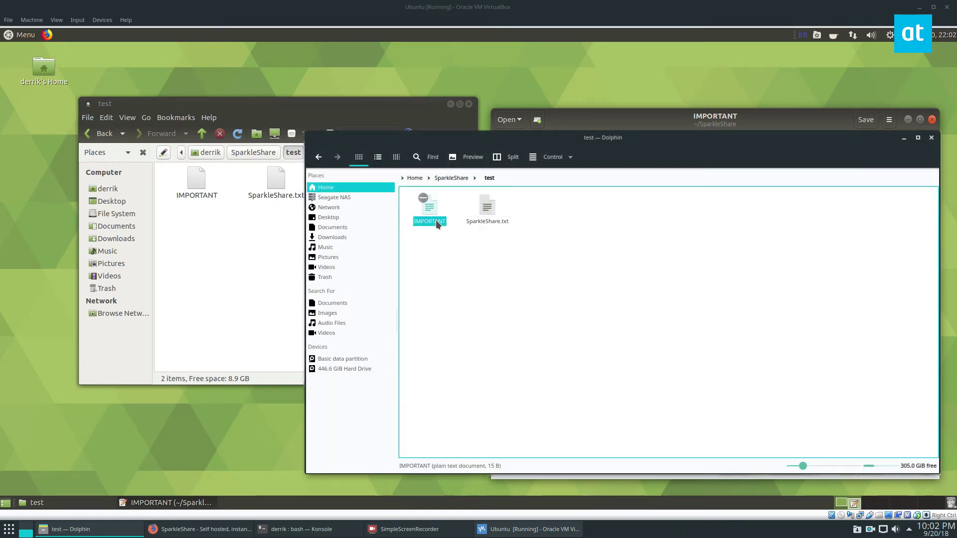
drag(266, 14, 530, 150)
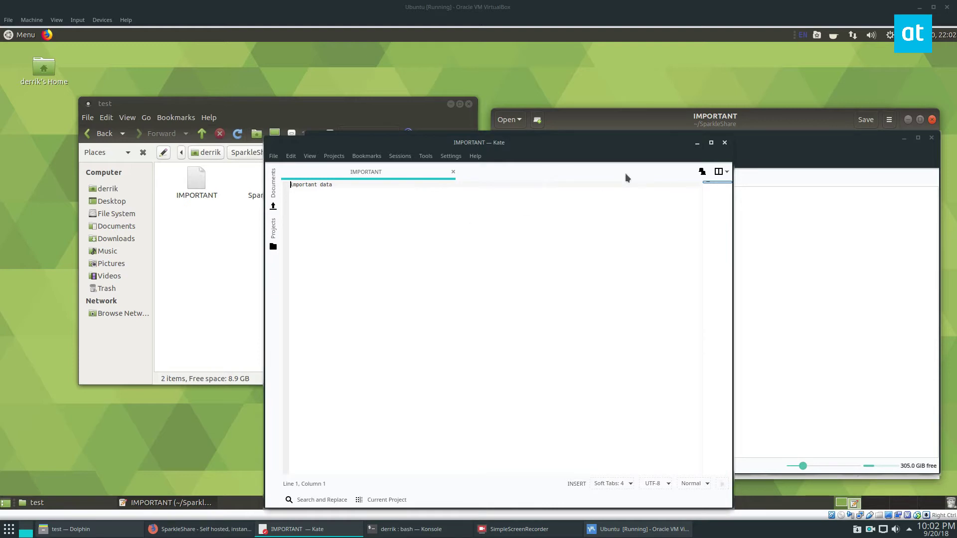
click(697, 142)
click(580, 285)
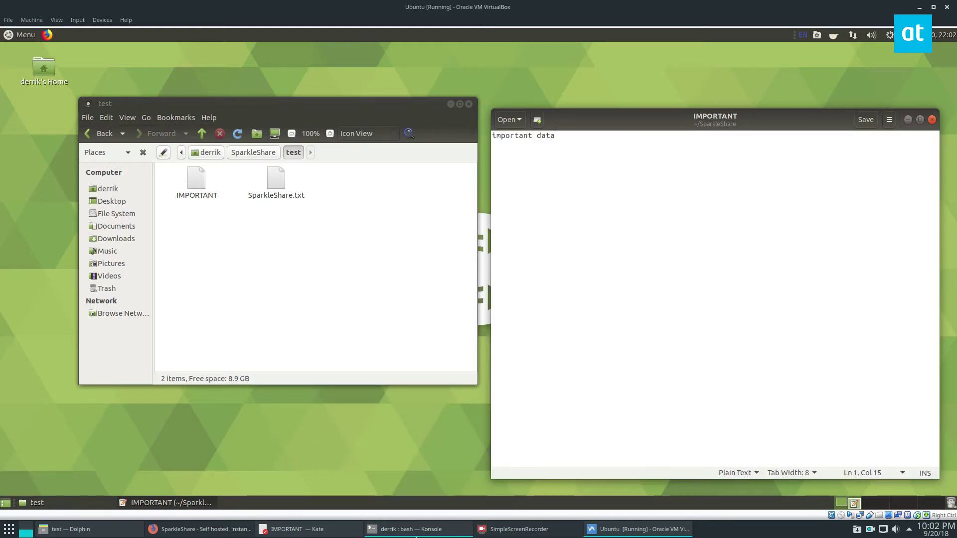
click(416, 532)
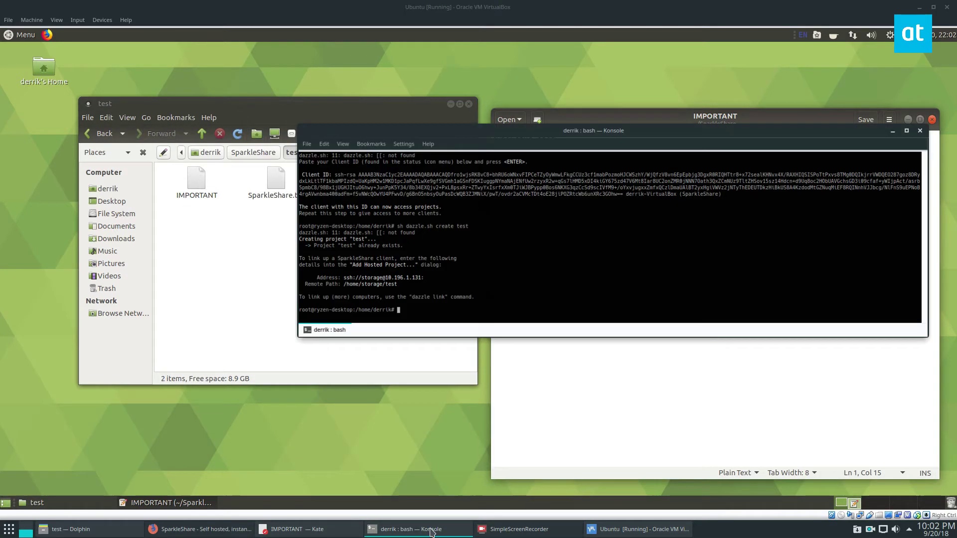
click(896, 128)
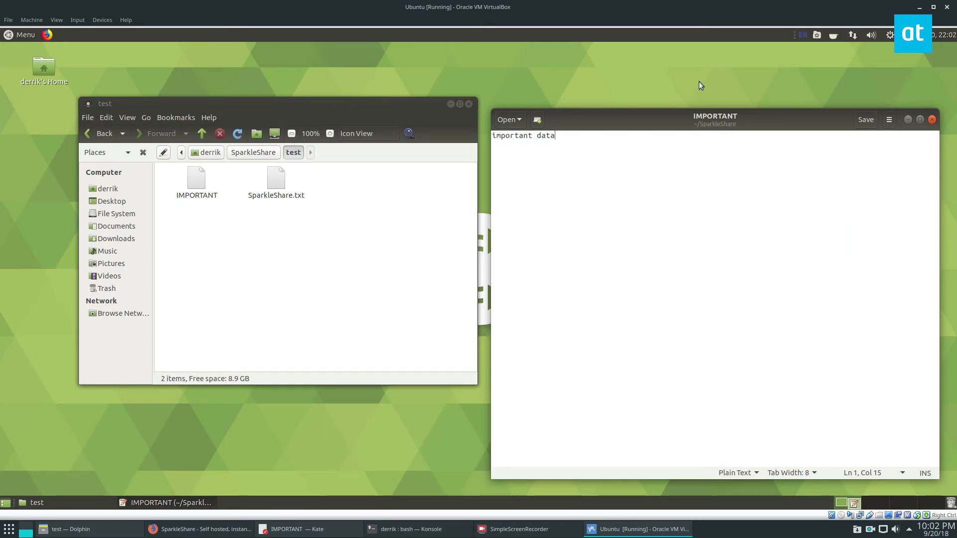